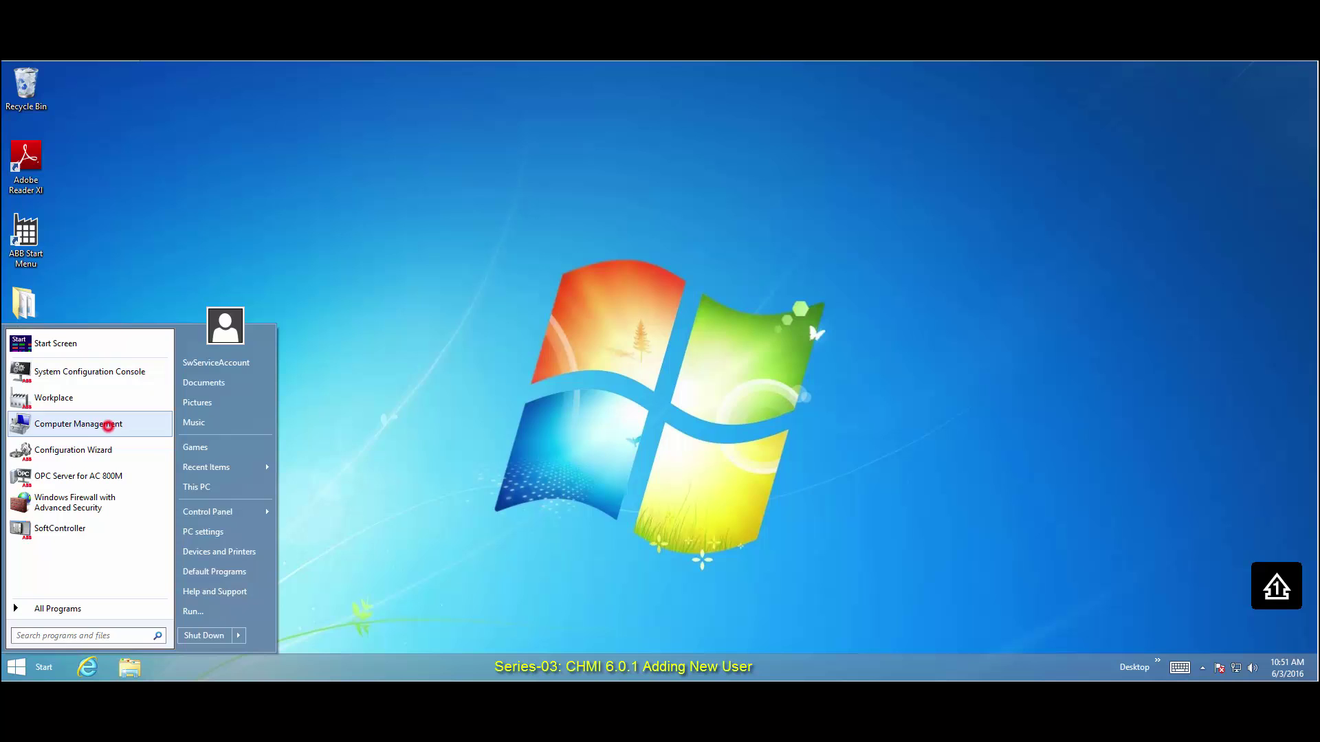
Launch Computer Management and start a new user under Local Users and Groups > Users.
{"action": "left_click", "coordinate": [108, 424]}
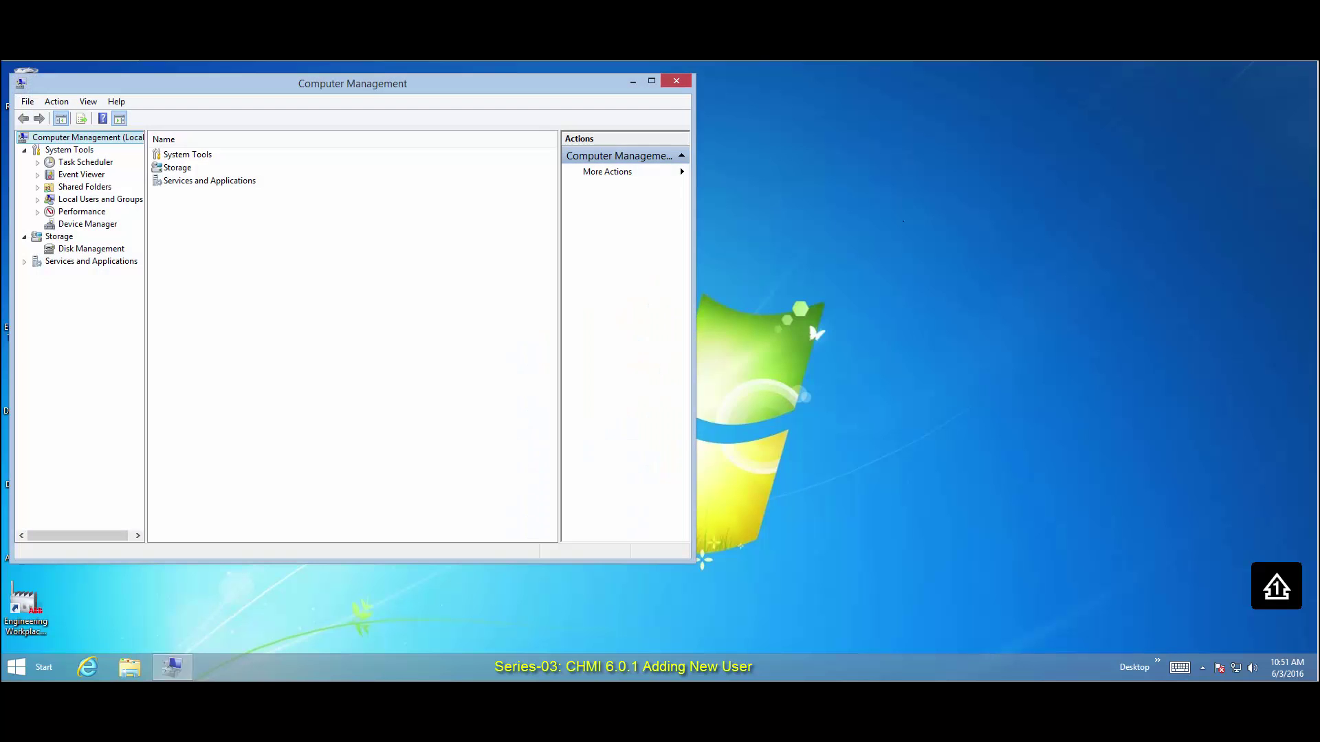
{"action": "left_click", "coordinate": [37, 199]}
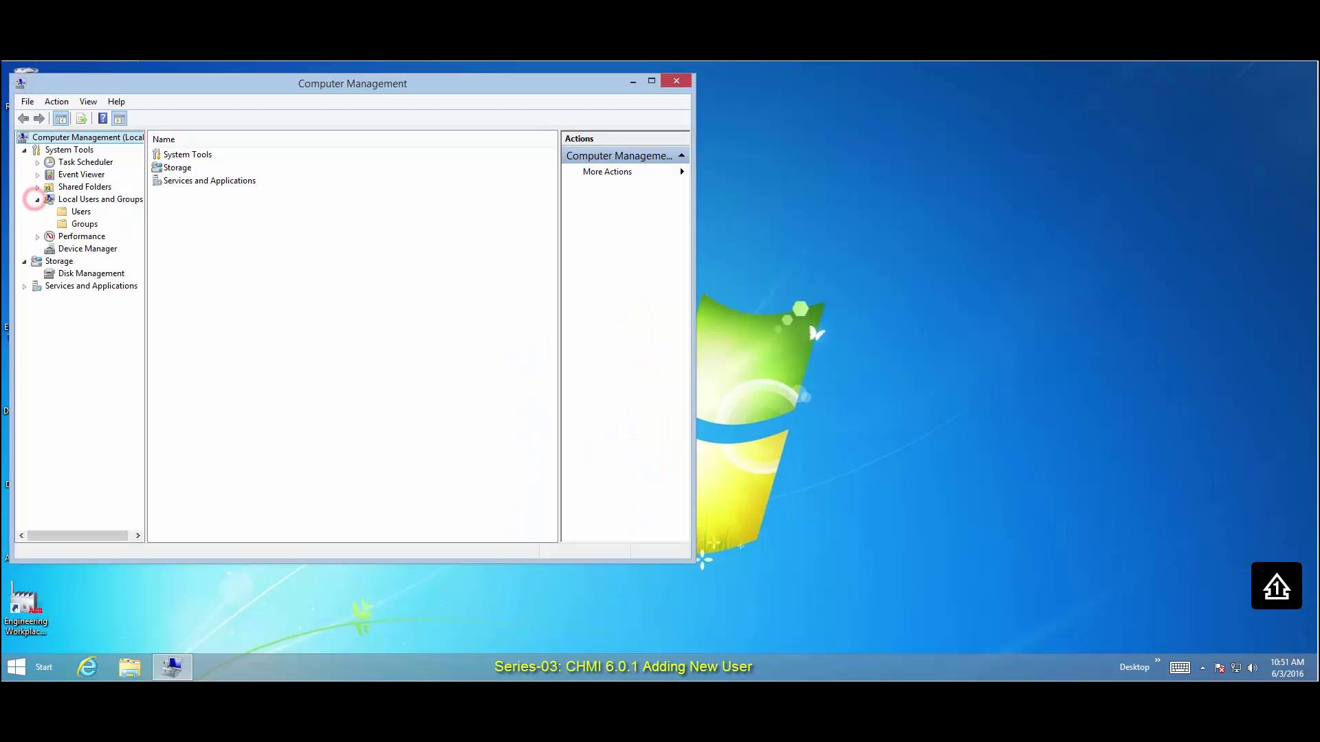
{"action": "left_click", "coordinate": [81, 212]}
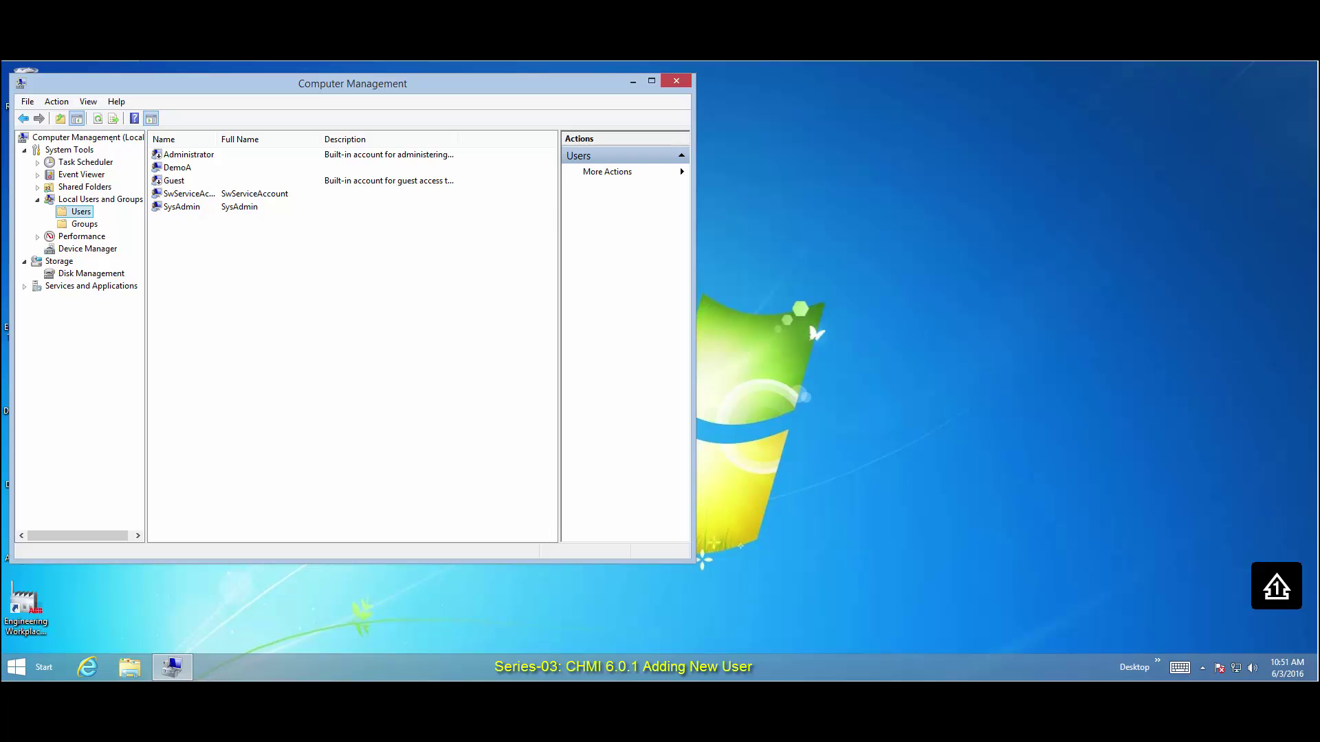
{"action": "left_click", "coordinate": [56, 101]}
{"action": "left_click", "coordinate": [79, 121]}
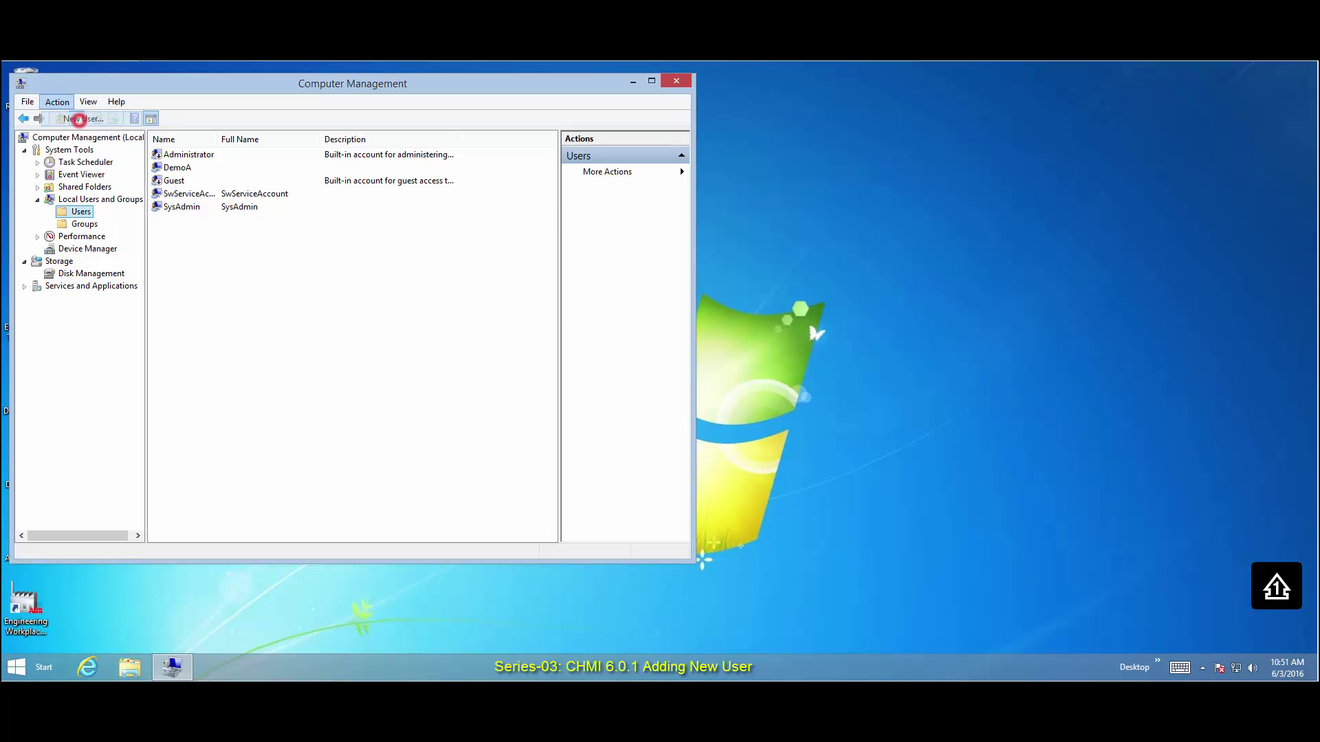
Enter AppEng as both the user name and the full name.
{"action": "left_click", "coordinate": [331, 222]}
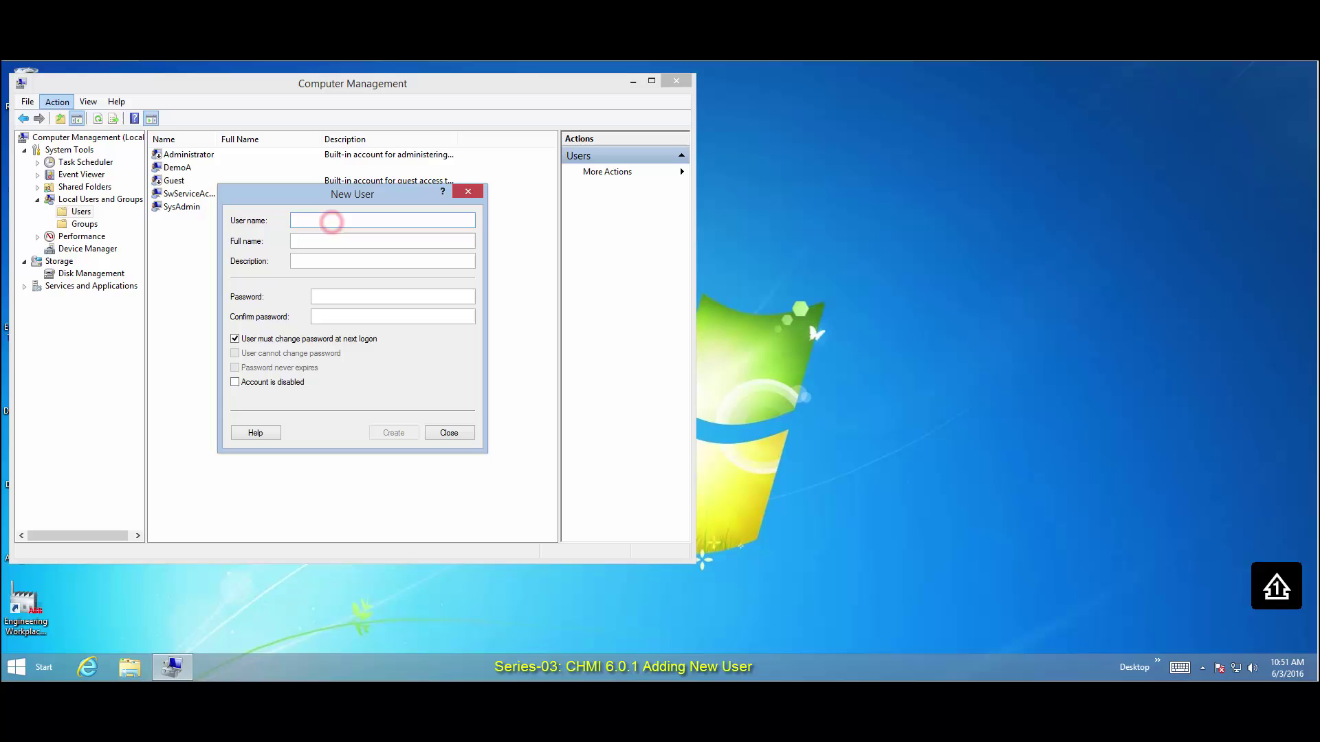
{"action": "type", "text": "App"}
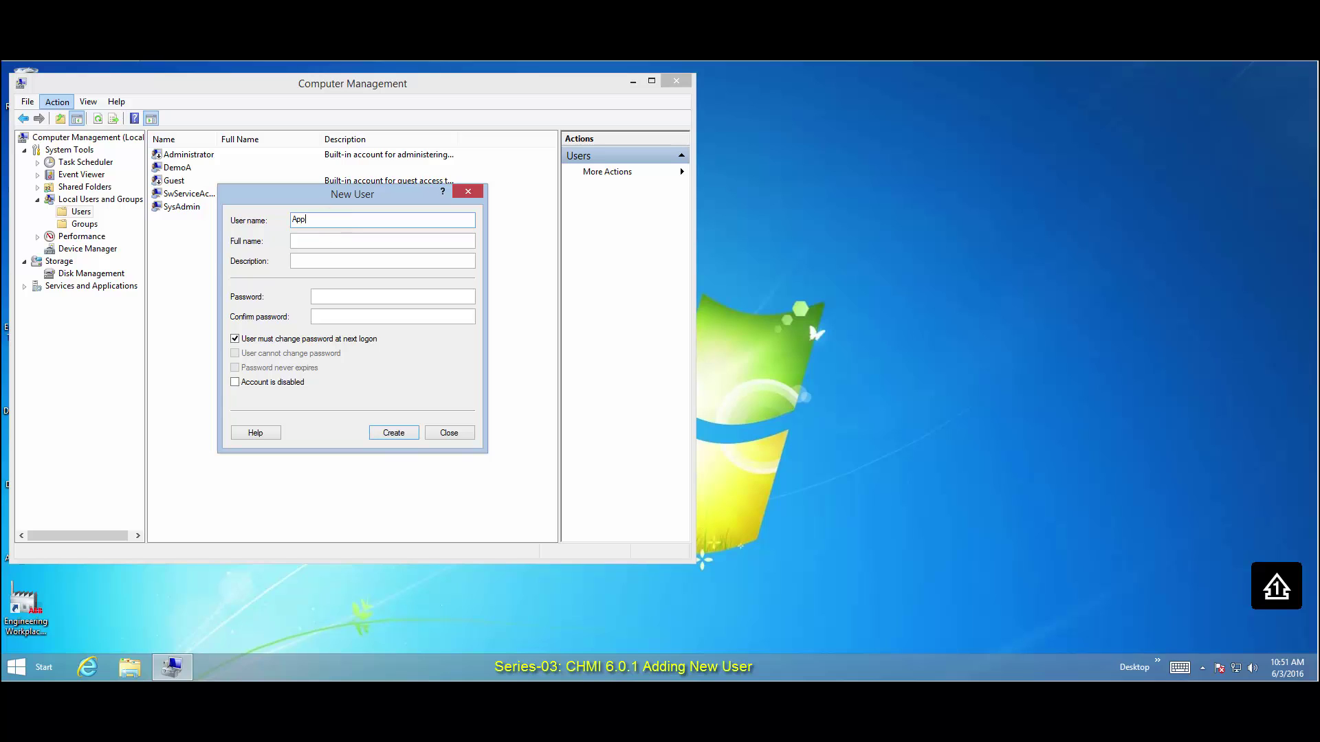
{"action": "type", "text": "Eng"}
{"action": "double_click", "coordinate": [344, 219]}
{"action": "right_click", "coordinate": [306, 220]}
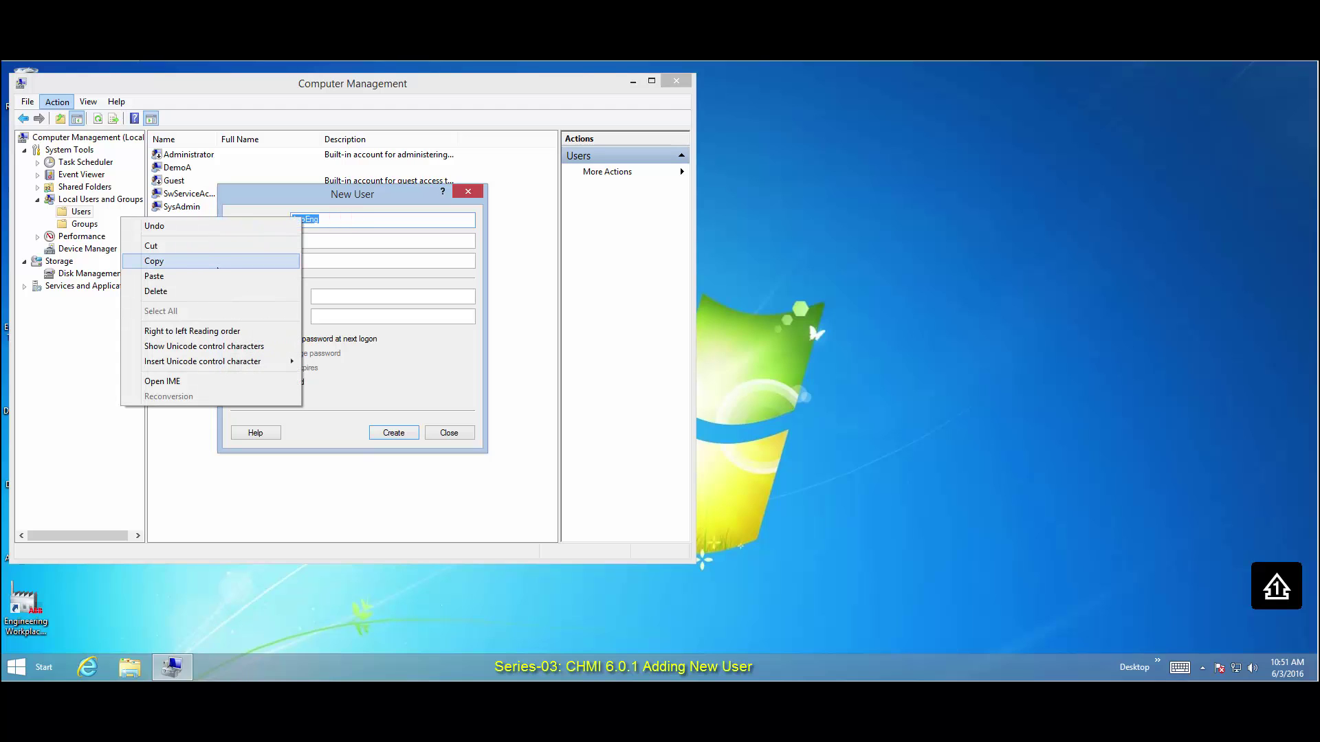
{"action": "left_click", "coordinate": [216, 261]}
{"action": "right_click", "coordinate": [316, 242]}
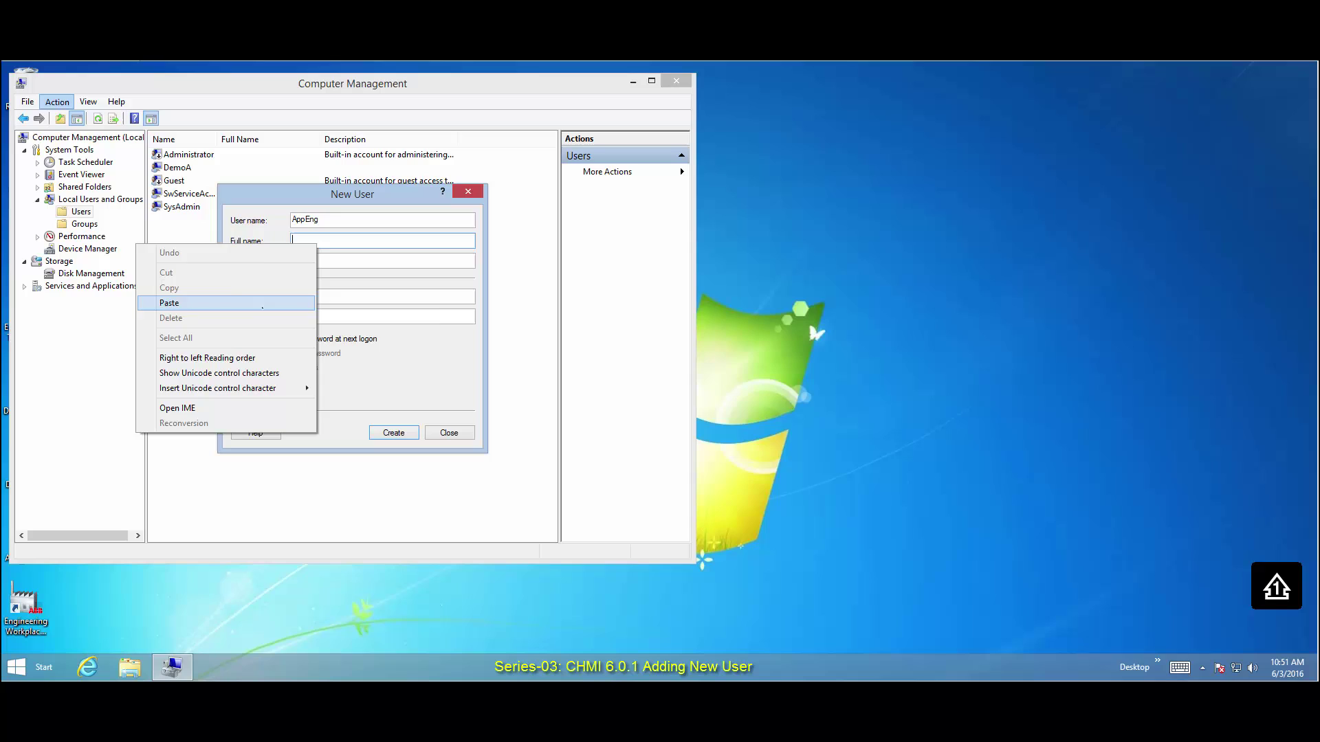
{"action": "left_click", "coordinate": [262, 306]}
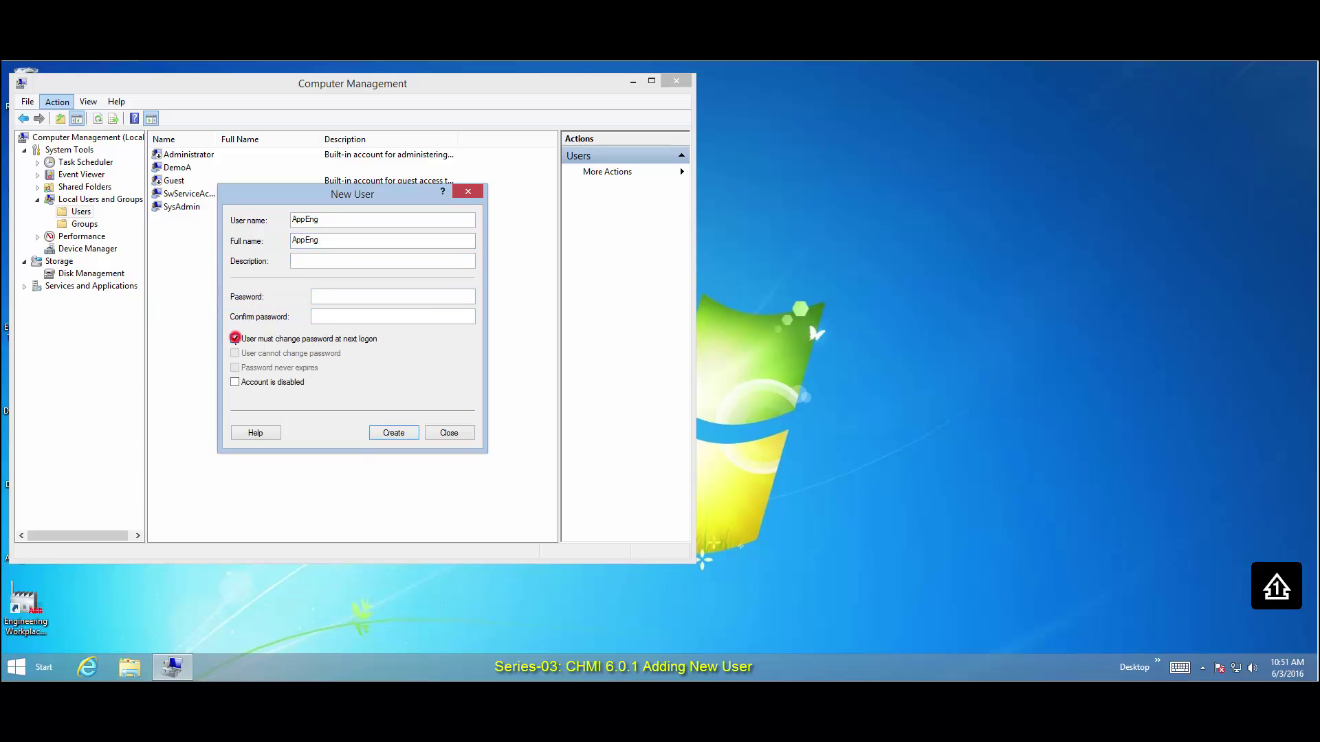
Turn off the next-logon password change, set and confirm a password, and create the account.
{"action": "left_click", "coordinate": [236, 338]}
{"action": "left_click", "coordinate": [375, 294]}
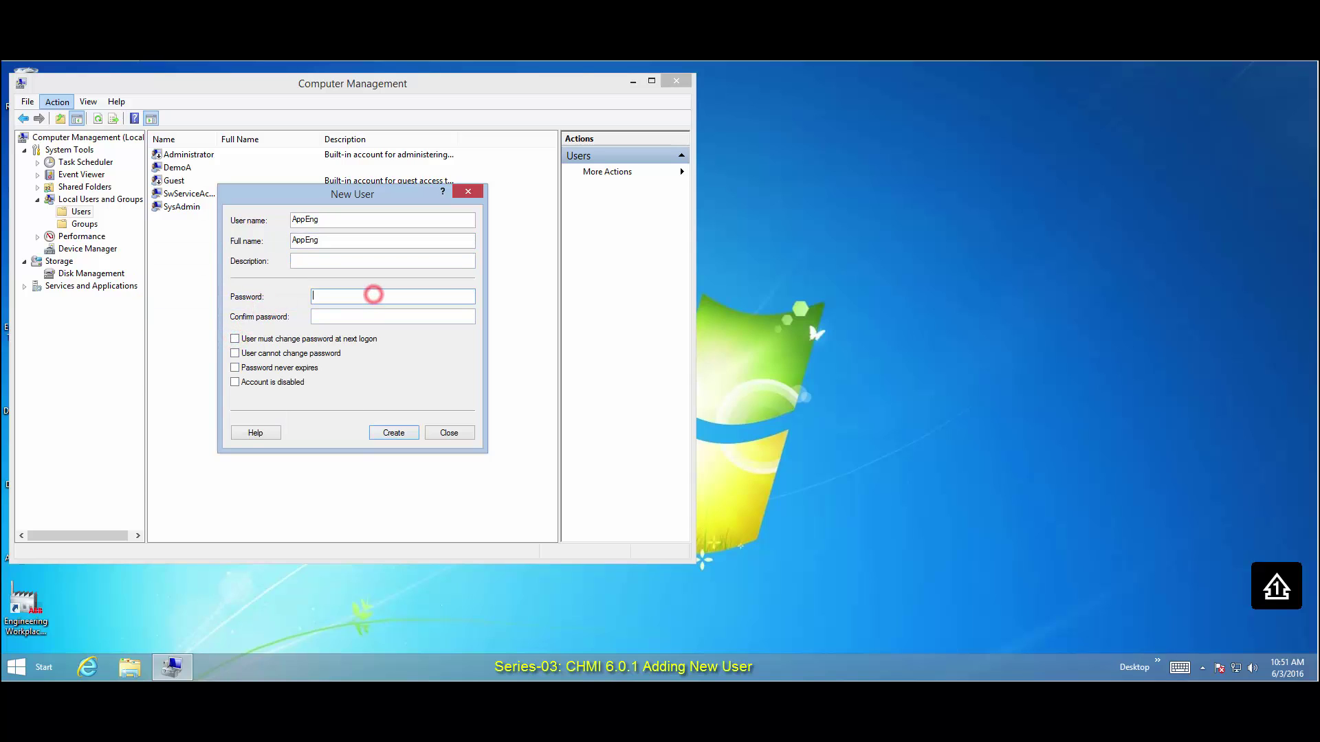
{"action": "type", "text": "****"}
{"action": "left_click", "coordinate": [402, 318]}
{"action": "type", "text": "*****"}
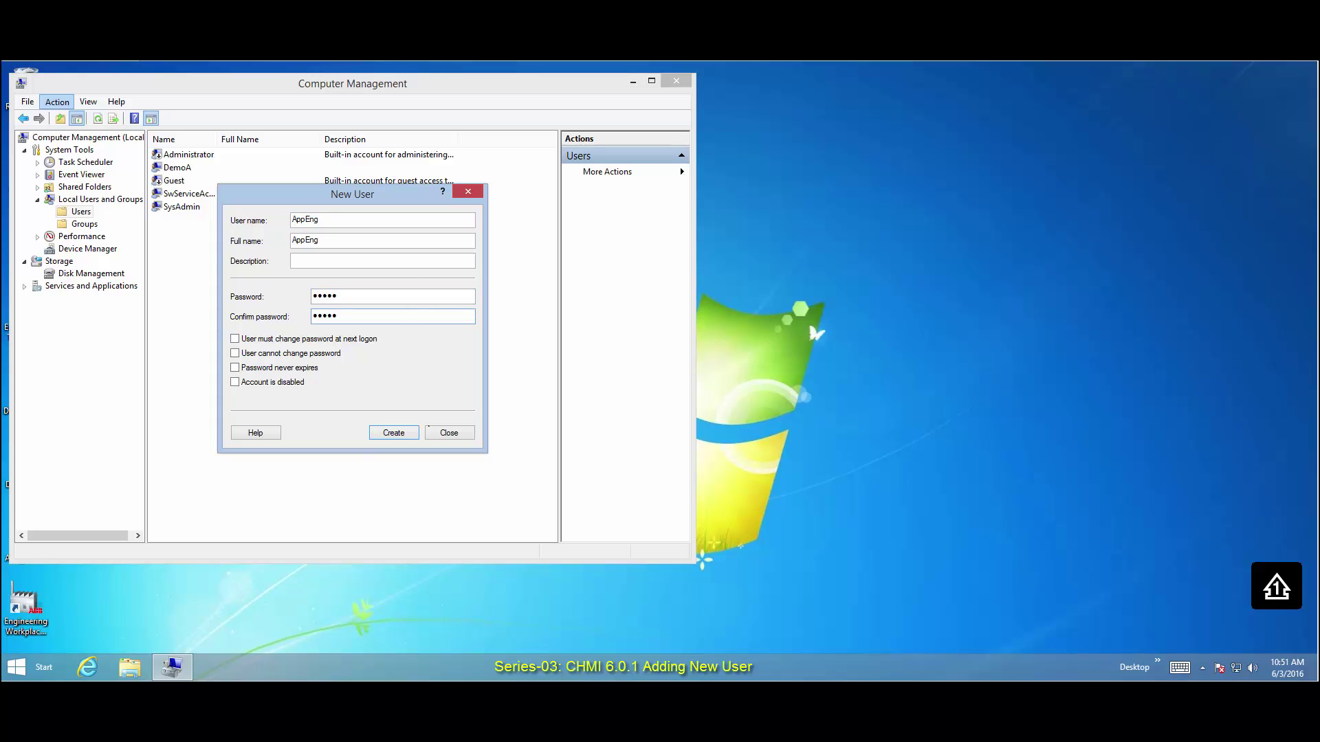
{"action": "left_click", "coordinate": [402, 433]}
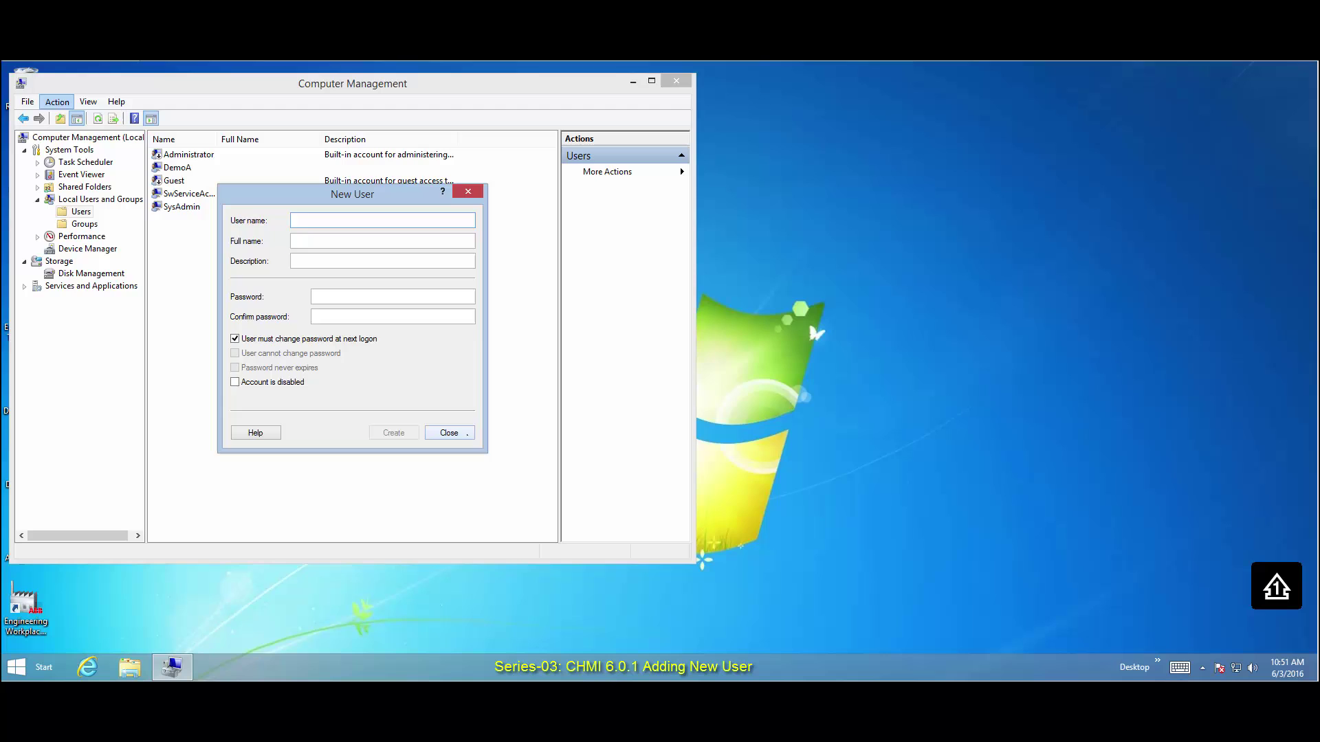
Close the New User form and open the IndustrialITUser group's properties.
{"action": "left_click", "coordinate": [449, 434]}
{"action": "left_click", "coordinate": [84, 224]}
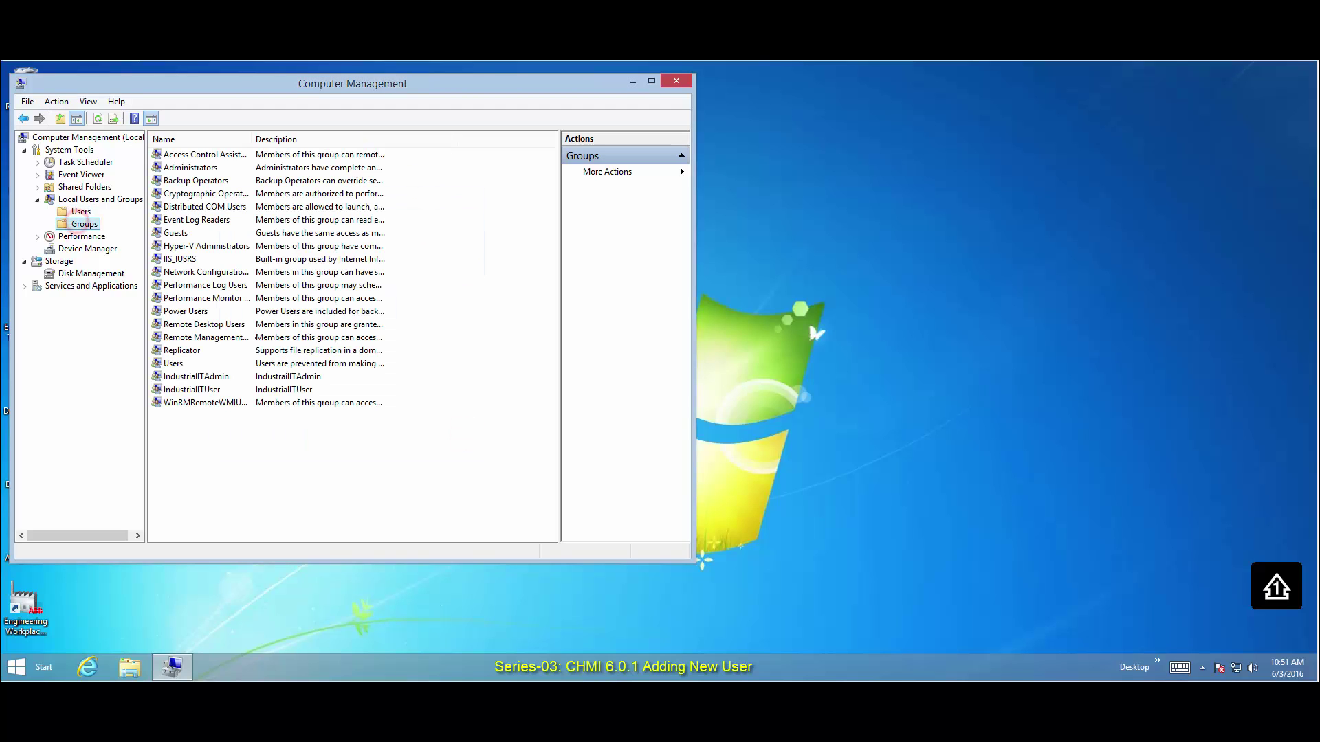
{"action": "double_click", "coordinate": [231, 390]}
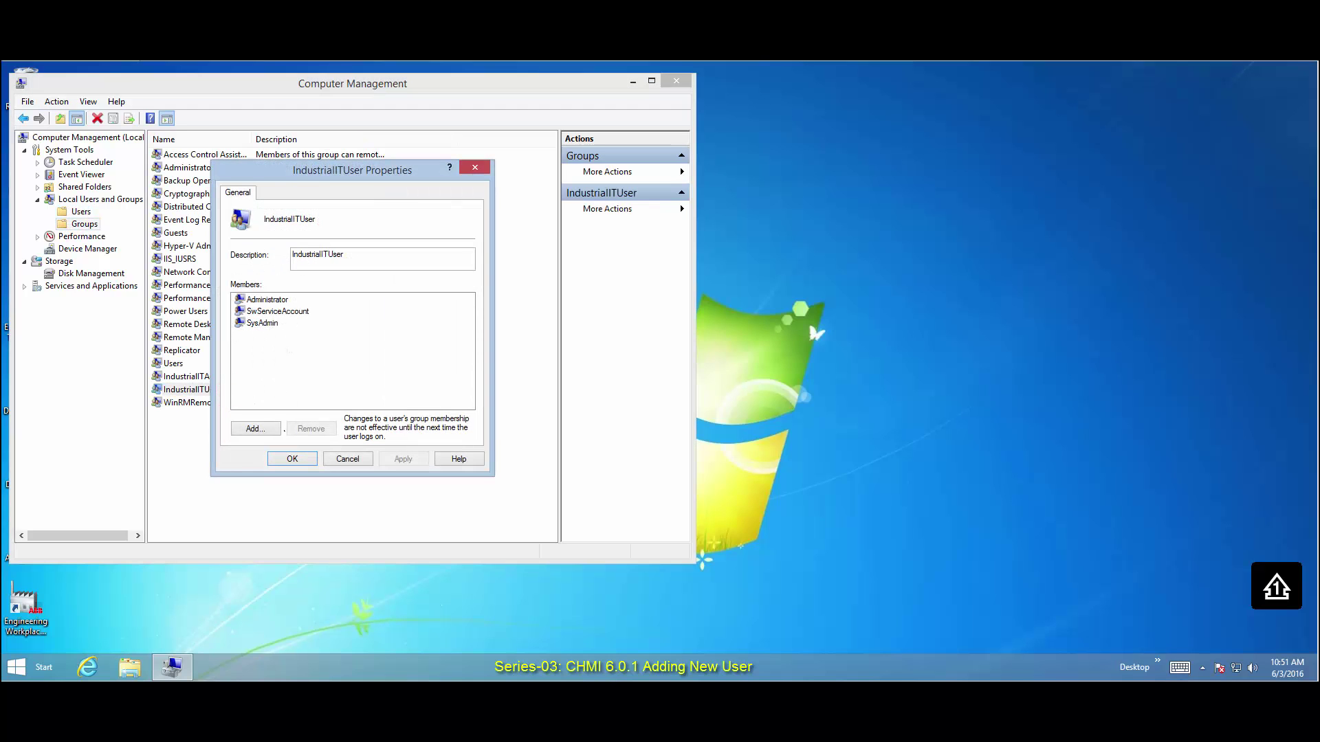
Find and add AppEng as an IndustrialITUser member, then save the group.
{"action": "left_click", "coordinate": [258, 427]}
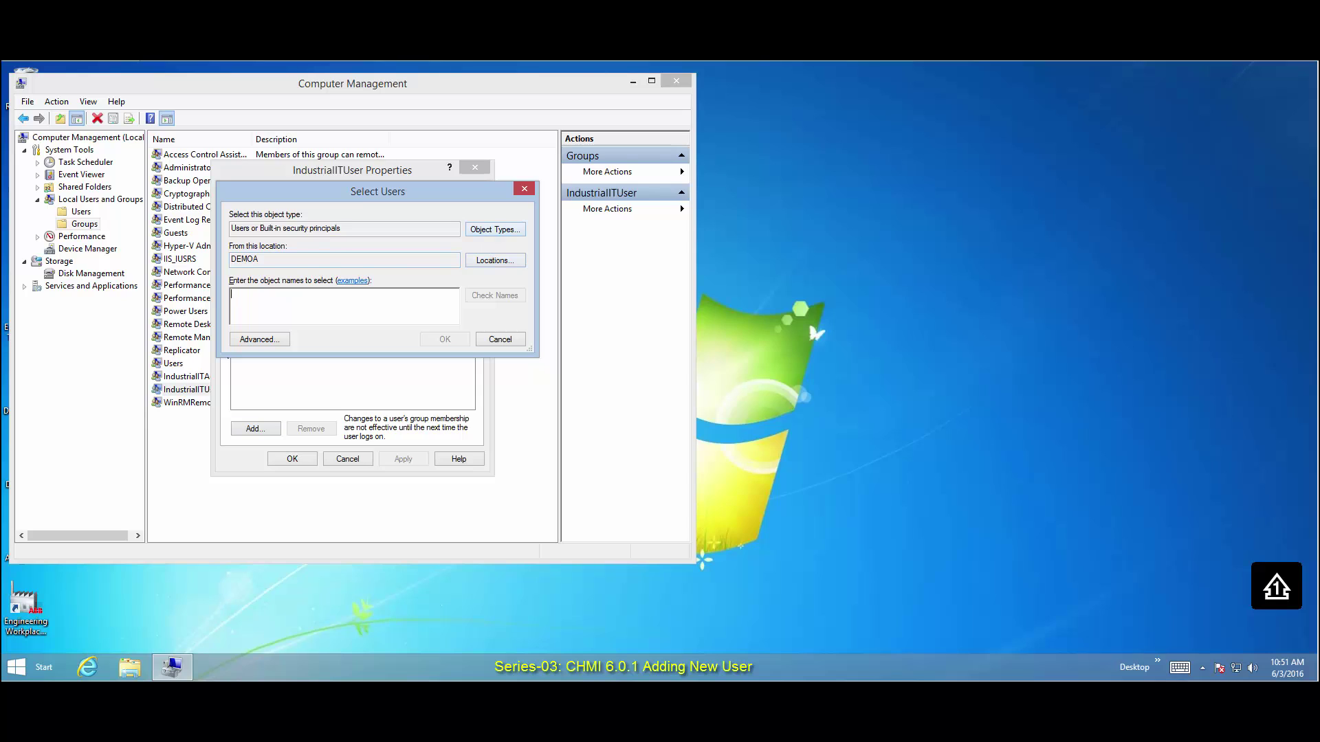
{"action": "left_click", "coordinate": [259, 341]}
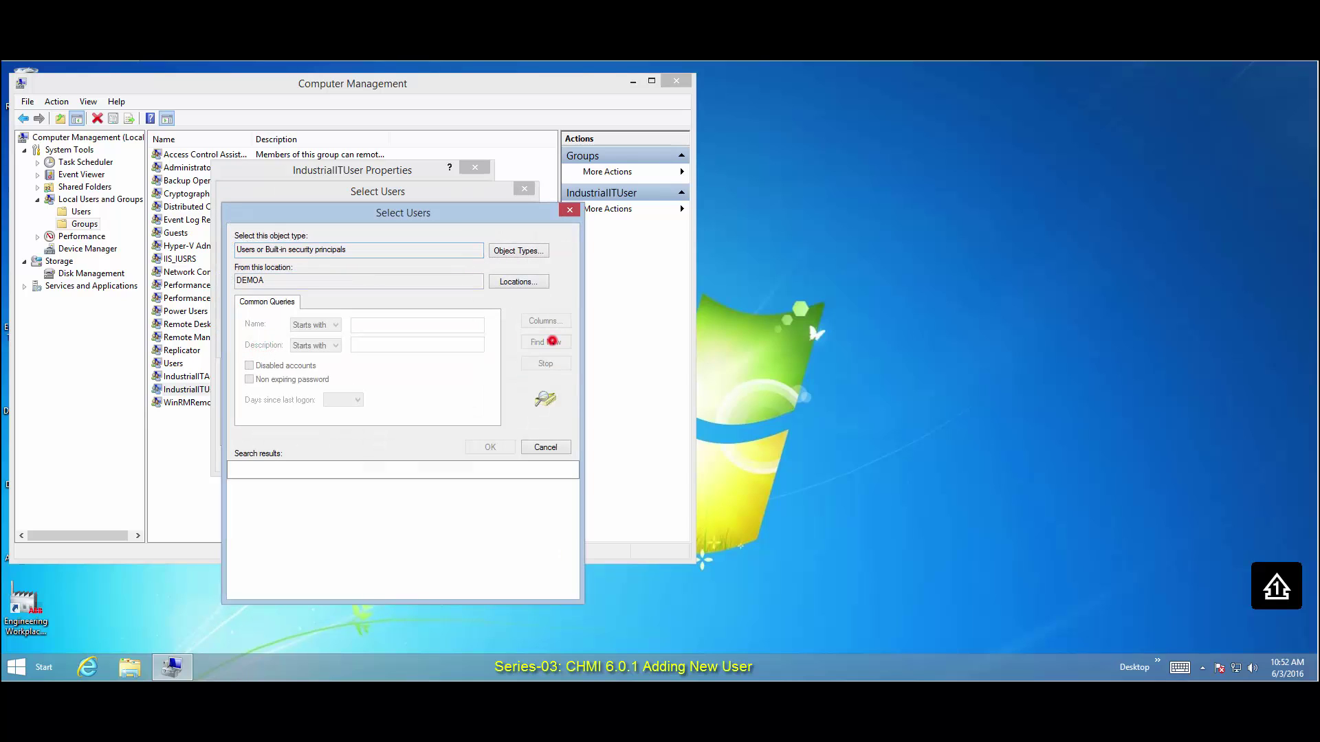
{"action": "left_click", "coordinate": [545, 341]}
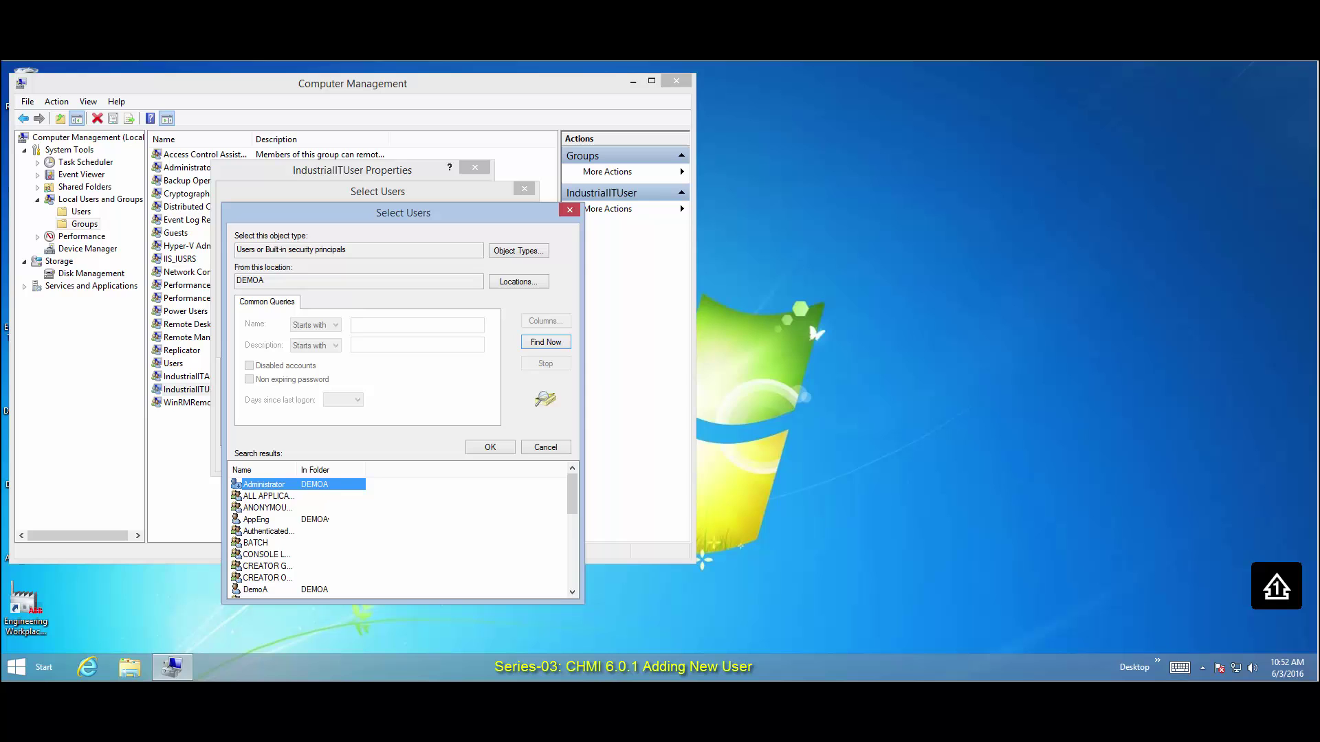
{"action": "double_click", "coordinate": [319, 519]}
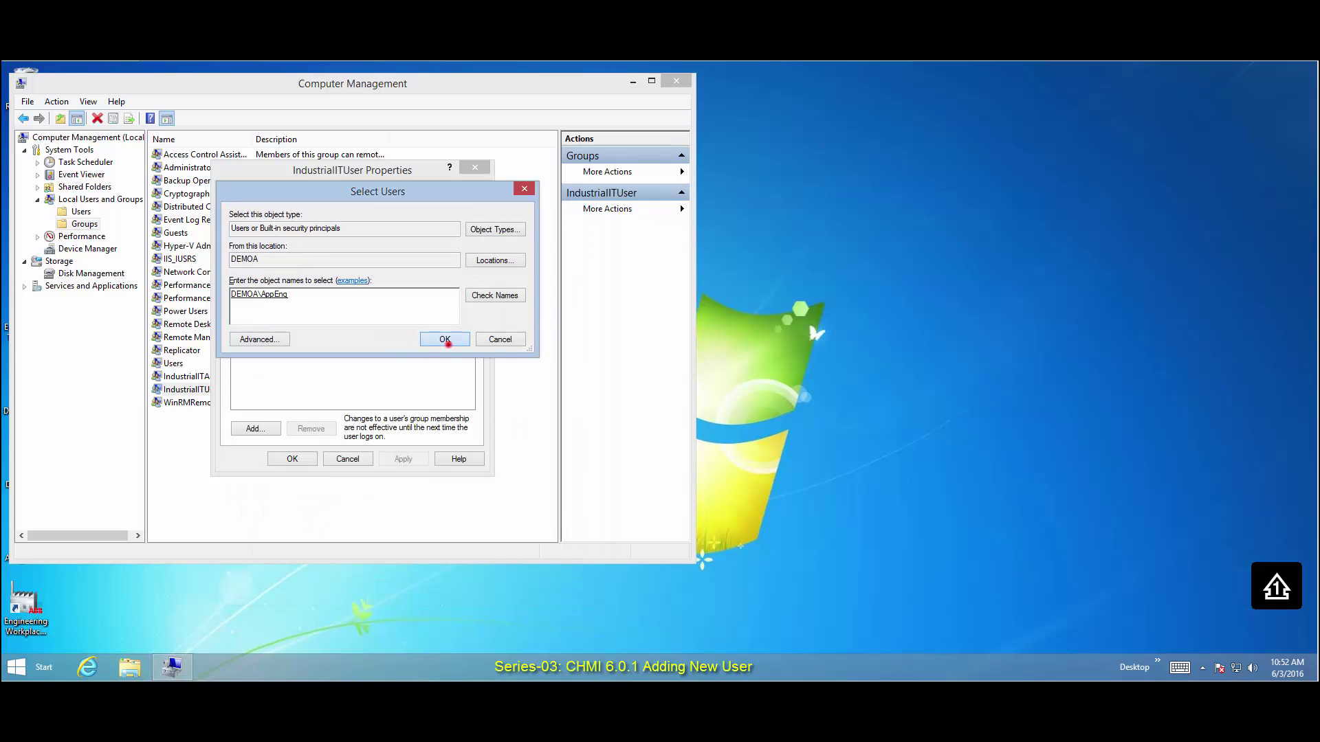
{"action": "left_click", "coordinate": [445, 340]}
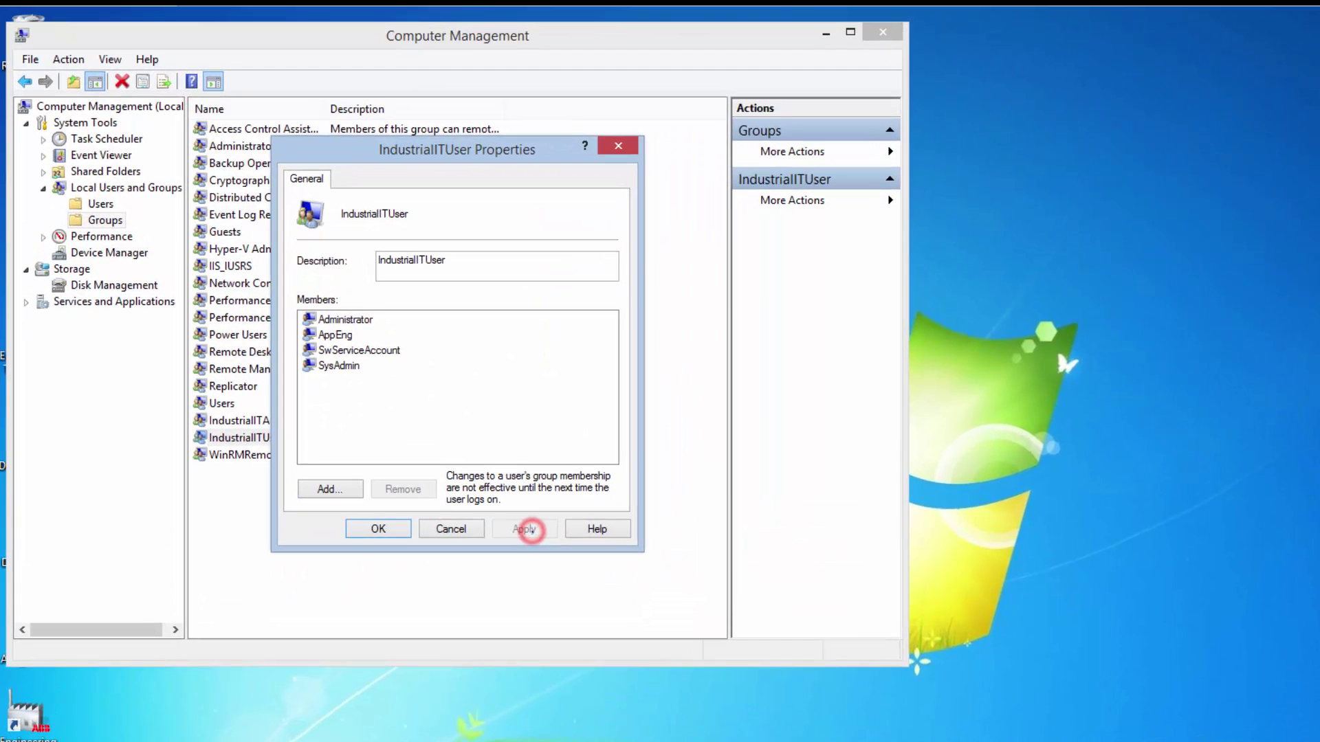
{"action": "left_click", "coordinate": [378, 530]}
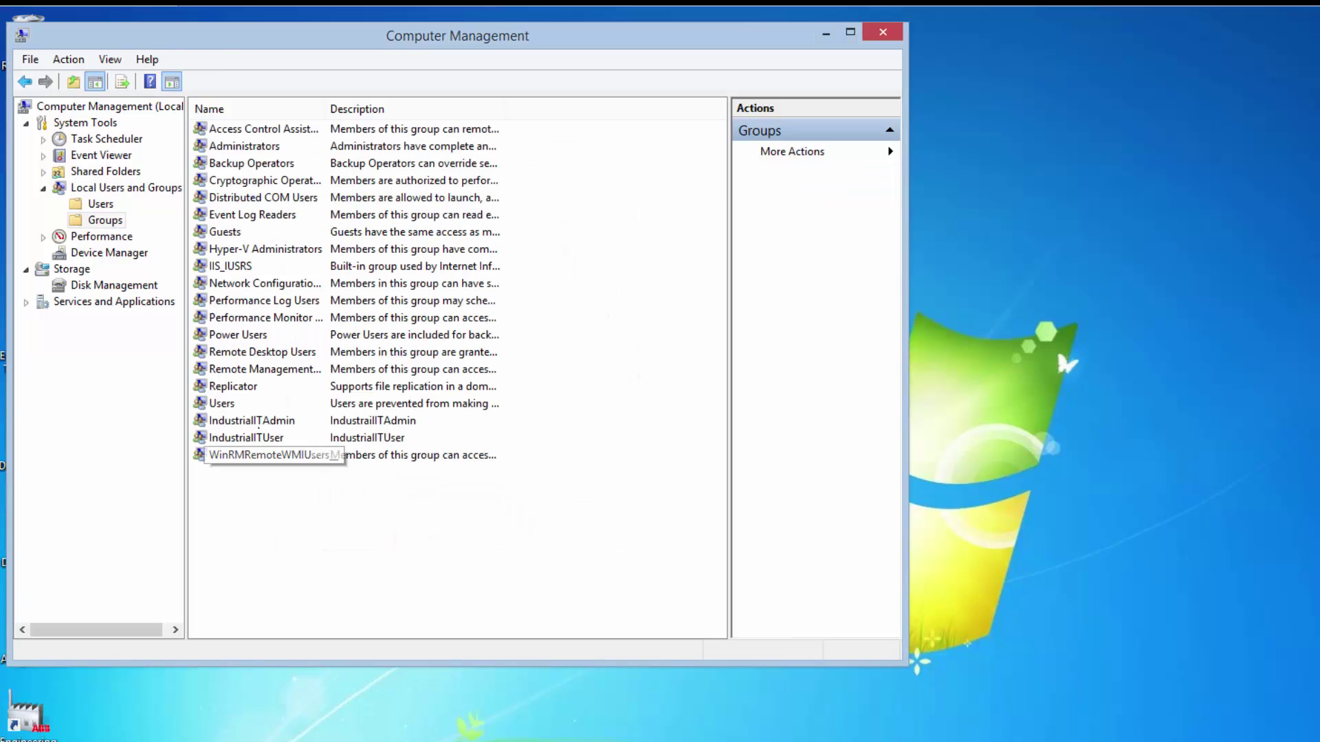
Add AppEng as an IndustrialITAdmin member via the advanced search and save the group.
{"action": "double_click", "coordinate": [259, 421]}
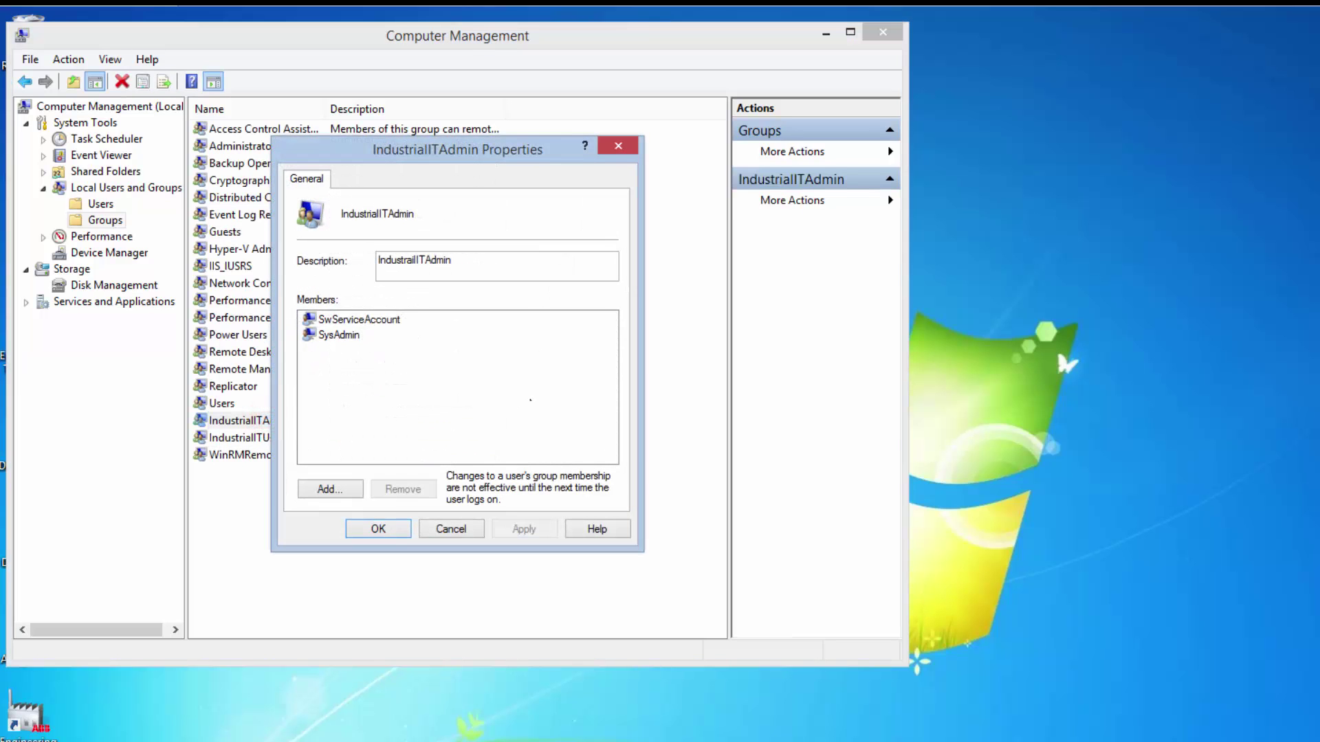
{"action": "left_click", "coordinate": [330, 487]}
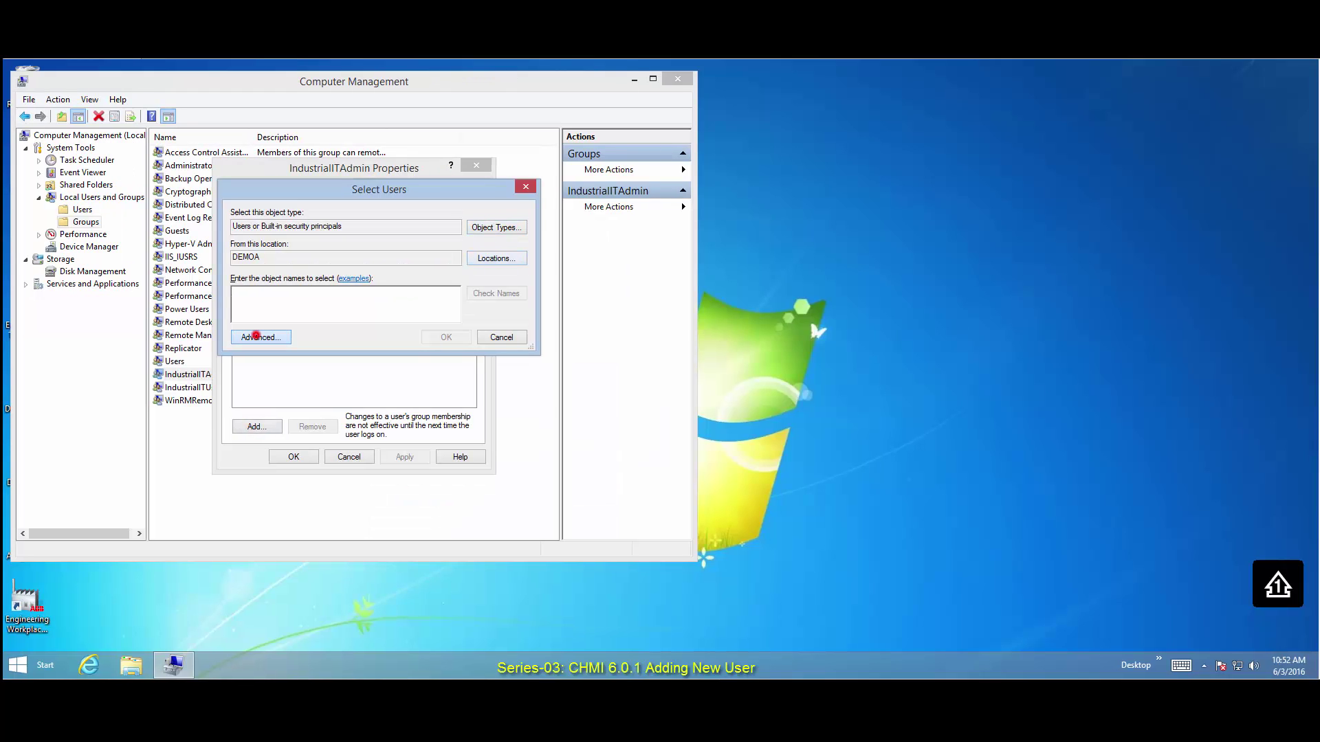
{"action": "left_click", "coordinate": [259, 337]}
{"action": "left_click", "coordinate": [542, 339]}
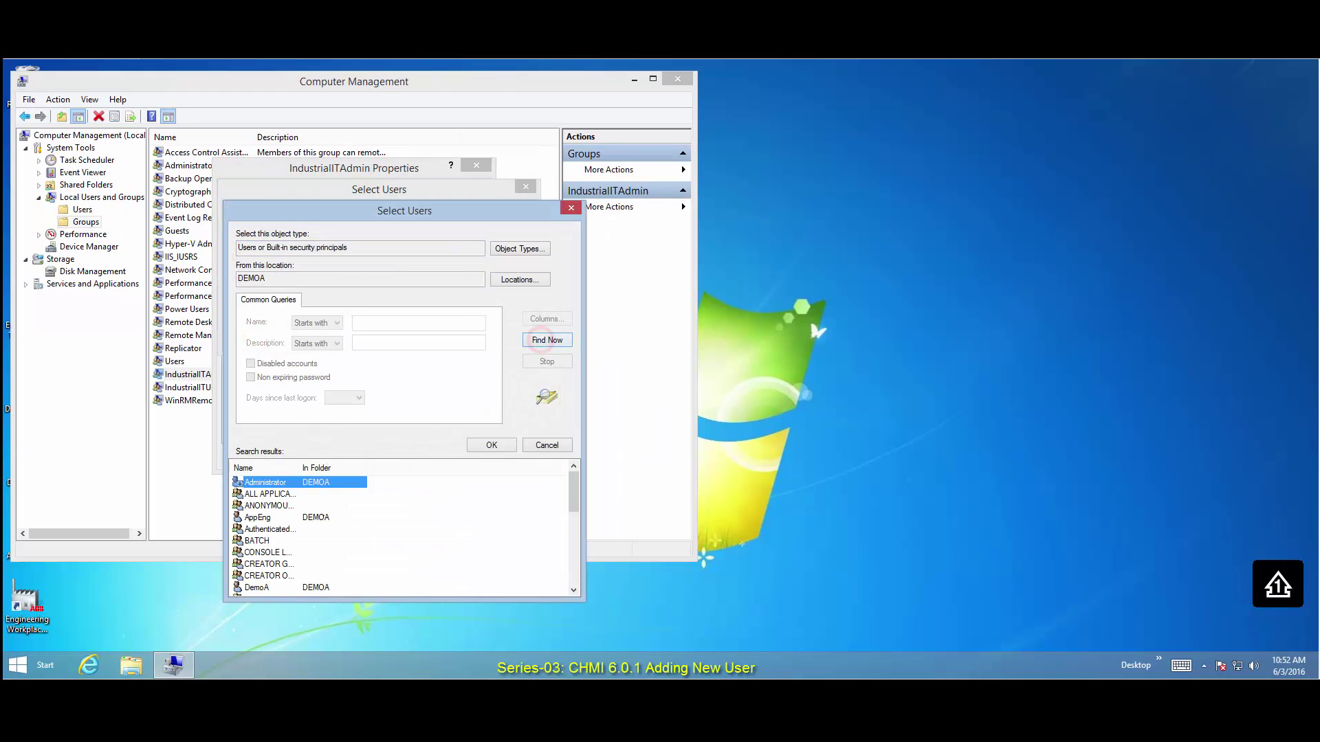
{"action": "left_click", "coordinate": [306, 518]}
{"action": "double_click", "coordinate": [307, 519]}
{"action": "left_click", "coordinate": [462, 336]}
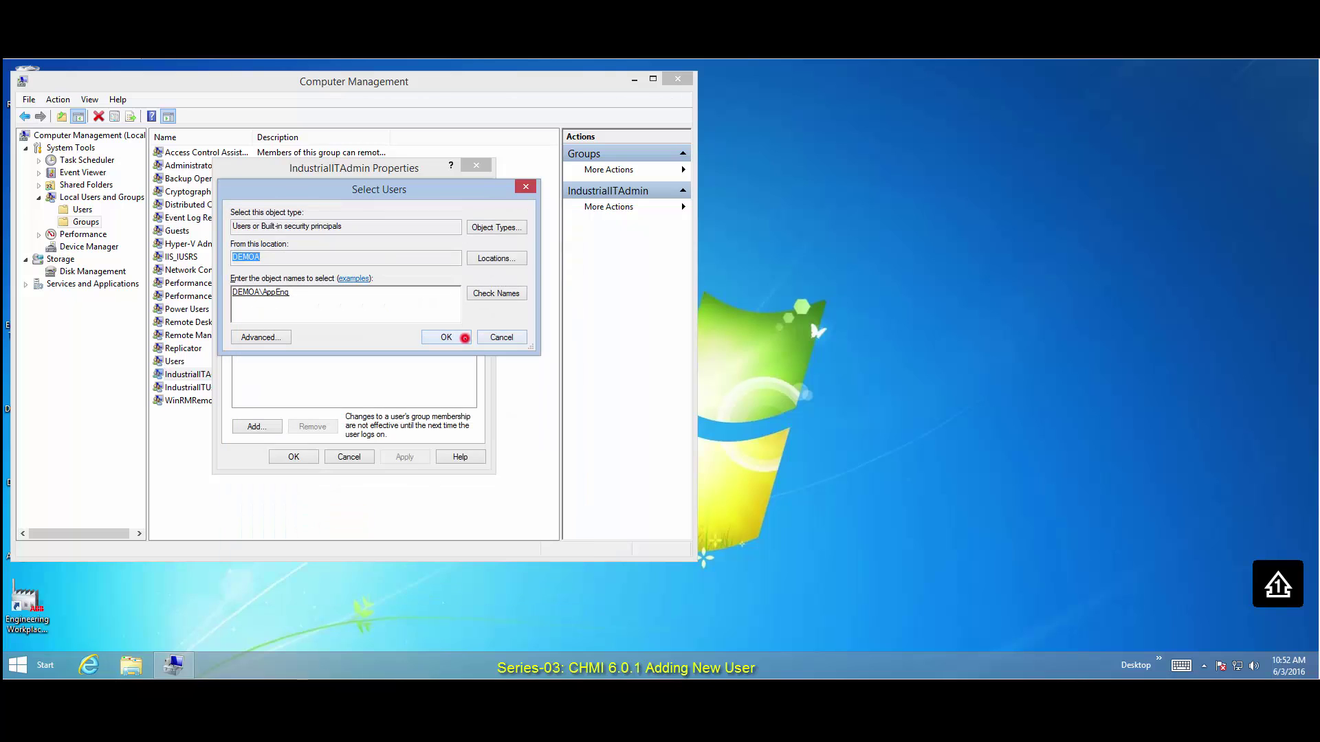
{"action": "left_click", "coordinate": [401, 457]}
{"action": "left_click", "coordinate": [294, 457]}
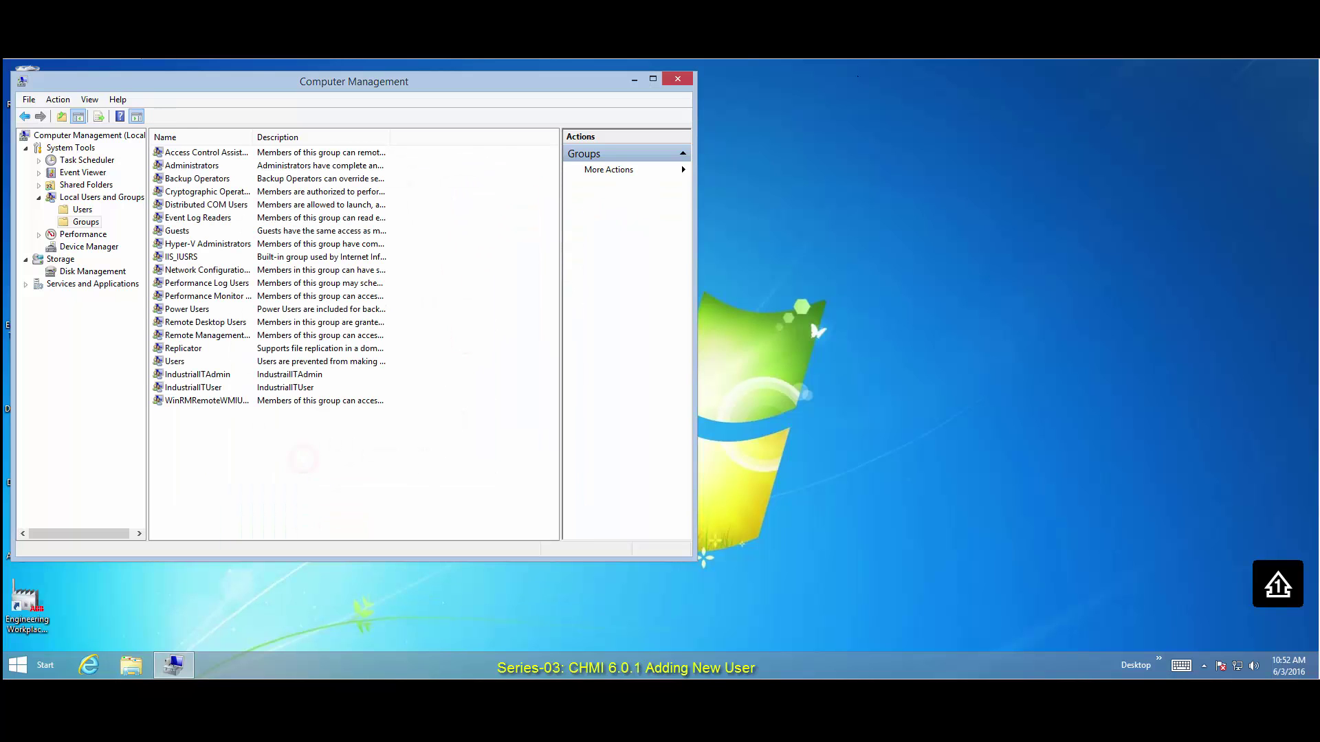
Close Computer Management and start System Configuration Console from the Start menu.
{"action": "left_click", "coordinate": [677, 79]}
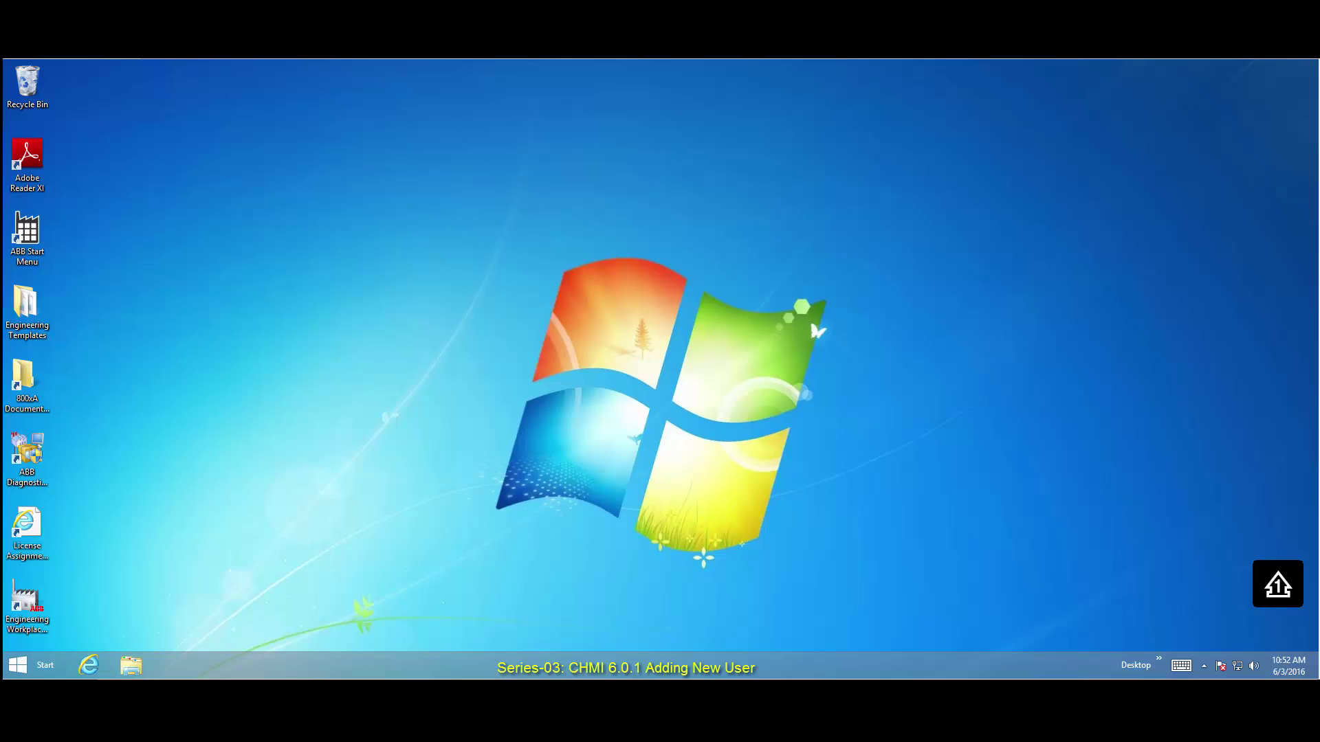
{"action": "left_click", "coordinate": [18, 665]}
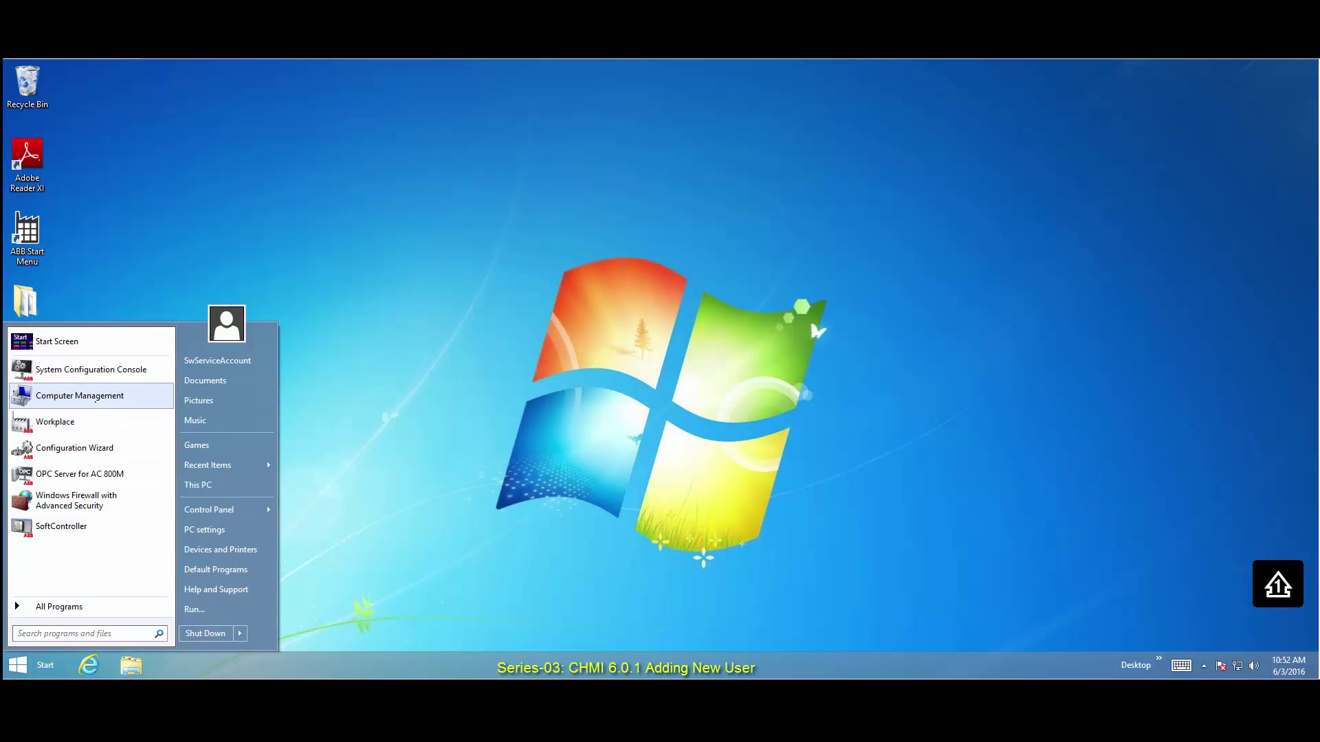
{"action": "left_click", "coordinate": [97, 372]}
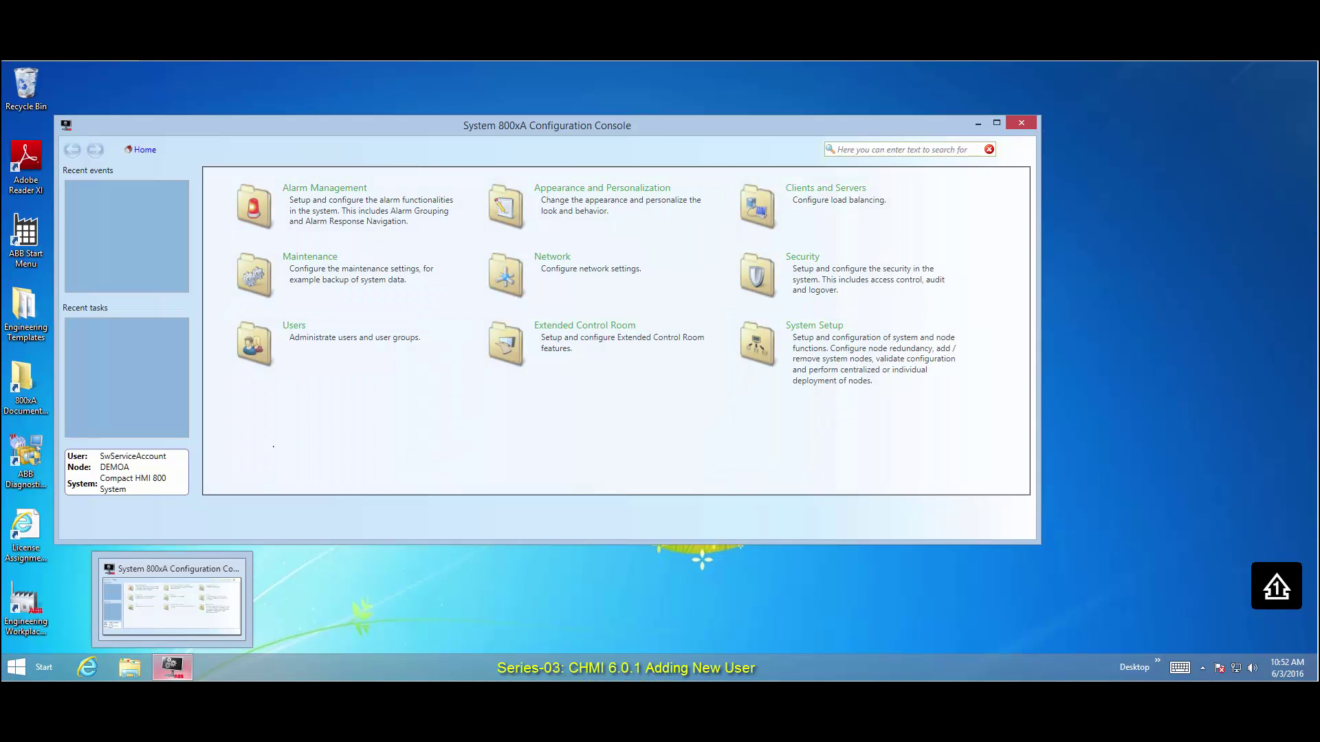
{"action": "mouse_move", "coordinate": [330, 351]}
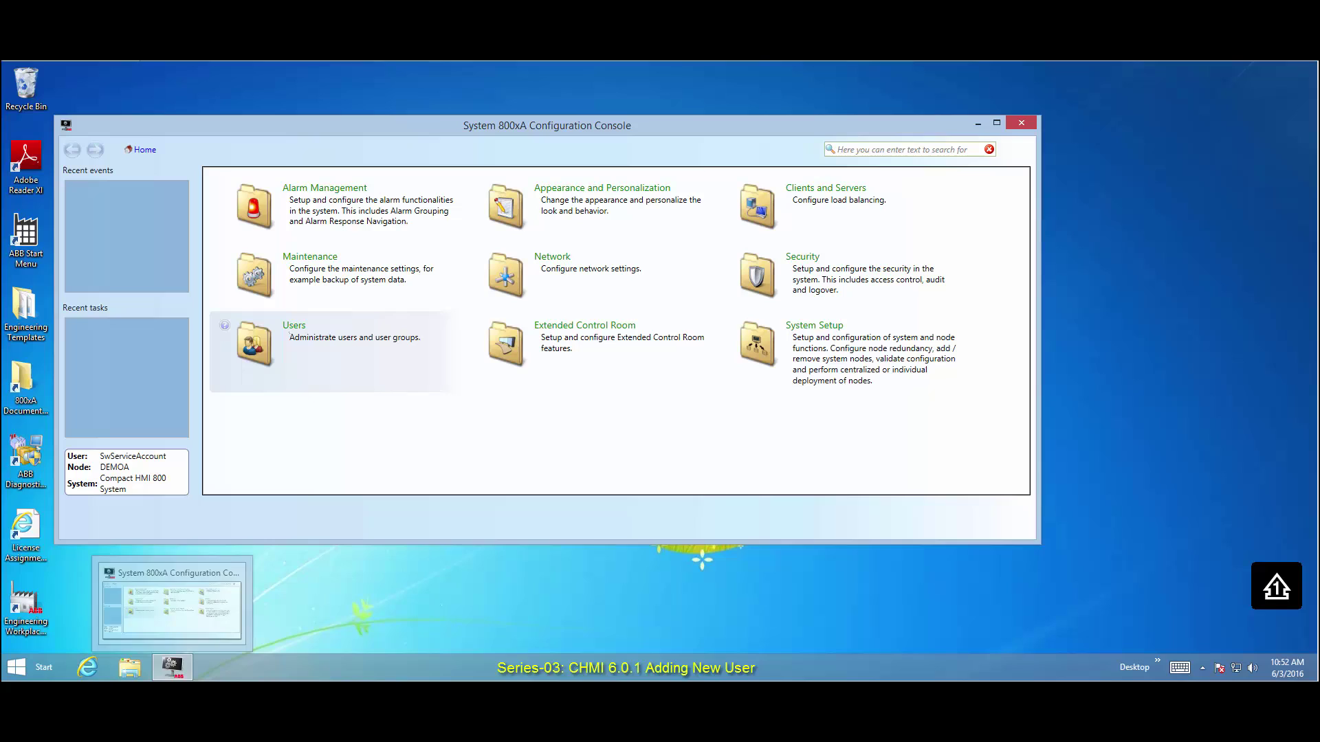
Open the system users list under Users and begin adding a new user.
{"action": "left_click", "coordinate": [292, 326]}
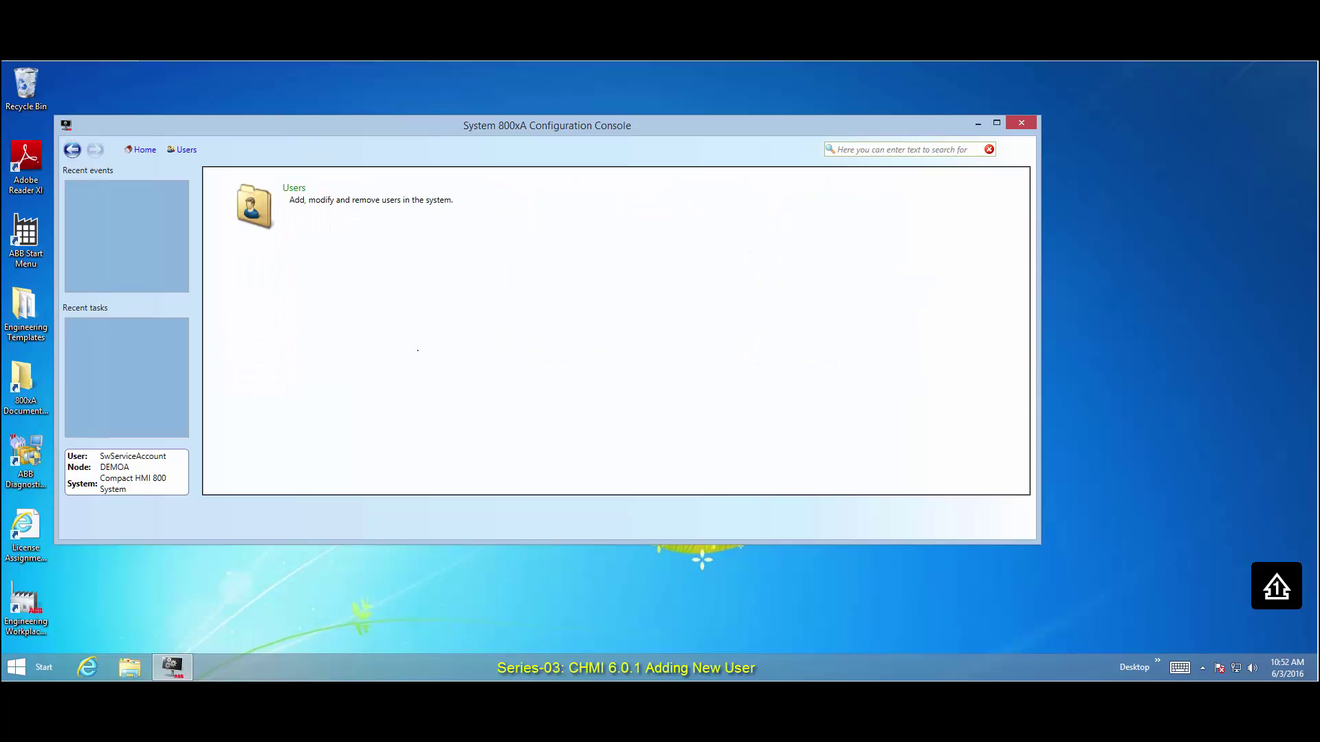
{"action": "left_click", "coordinate": [294, 188]}
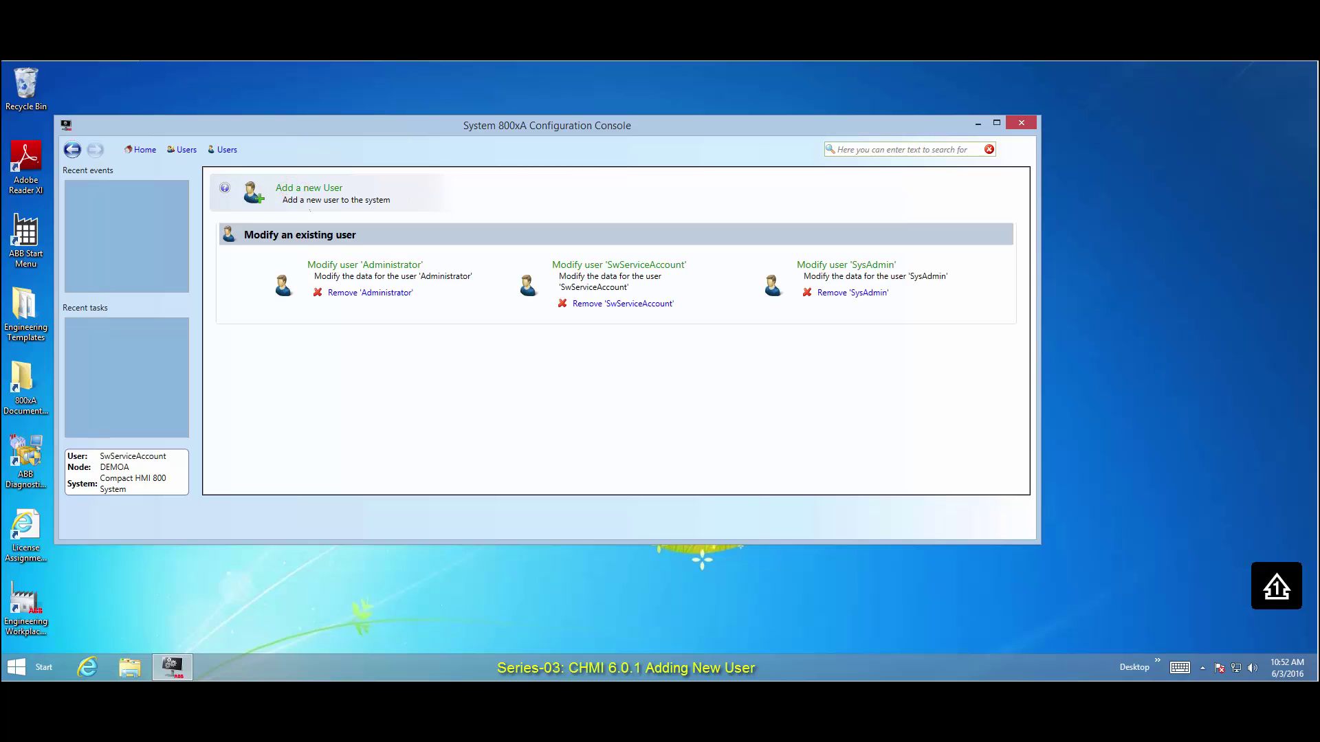
{"action": "left_click", "coordinate": [309, 186]}
Register DEMOA user AppEng as an Application Engineer and apply.
{"action": "left_click", "coordinate": [290, 345]}
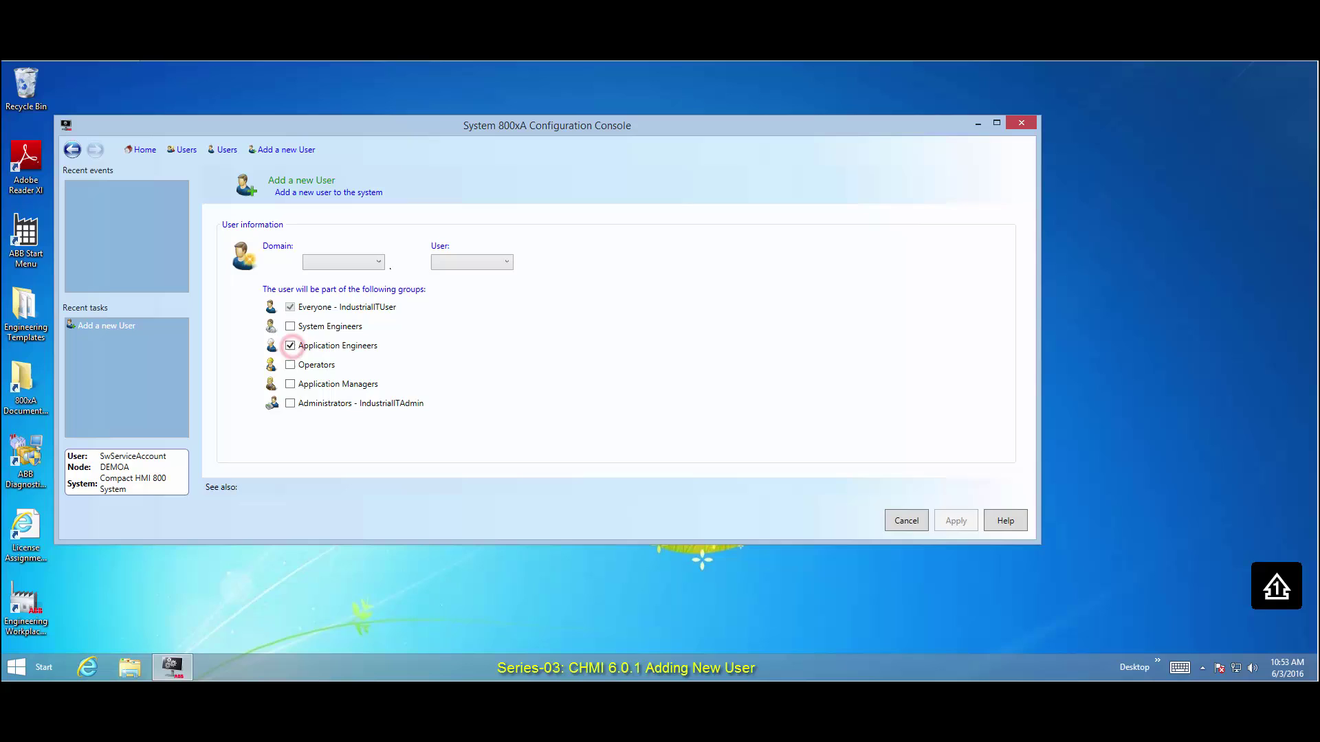
{"action": "left_click", "coordinate": [378, 262]}
{"action": "left_click", "coordinate": [369, 279]}
{"action": "left_click", "coordinate": [505, 263]}
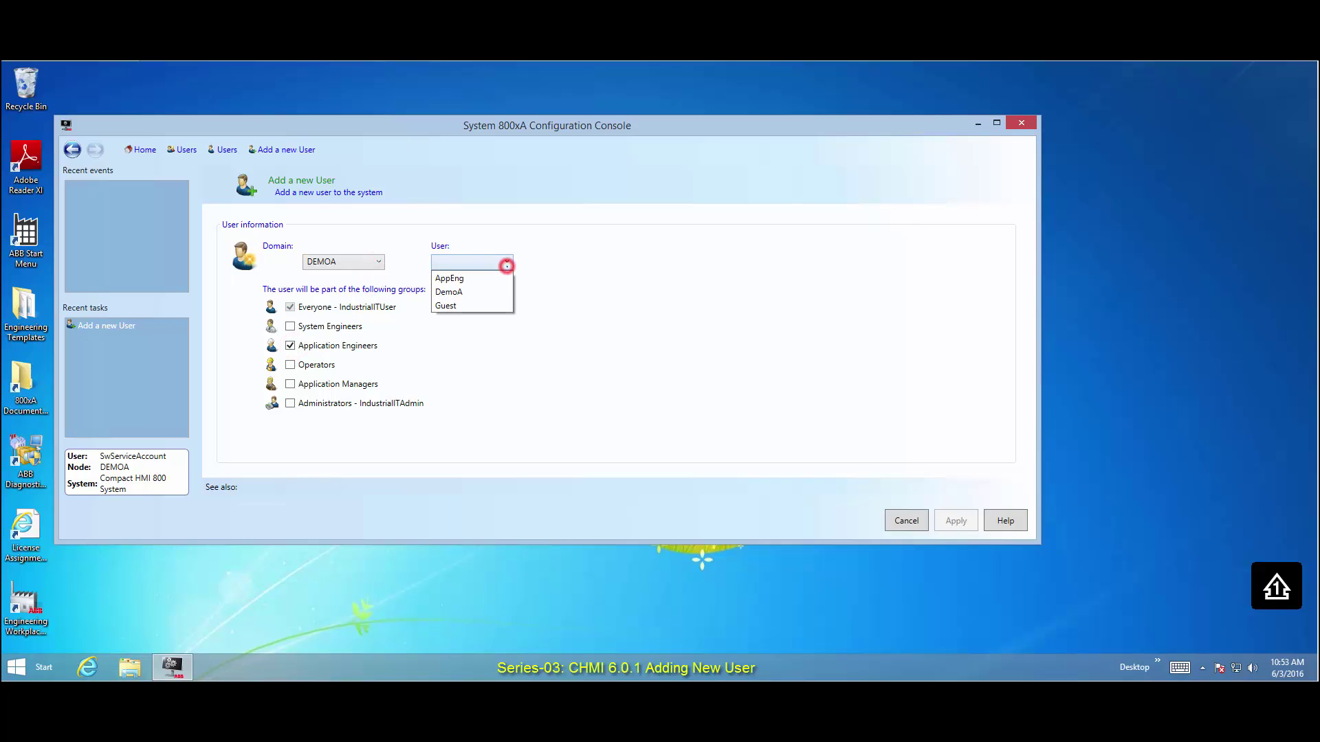
{"action": "left_click", "coordinate": [498, 279]}
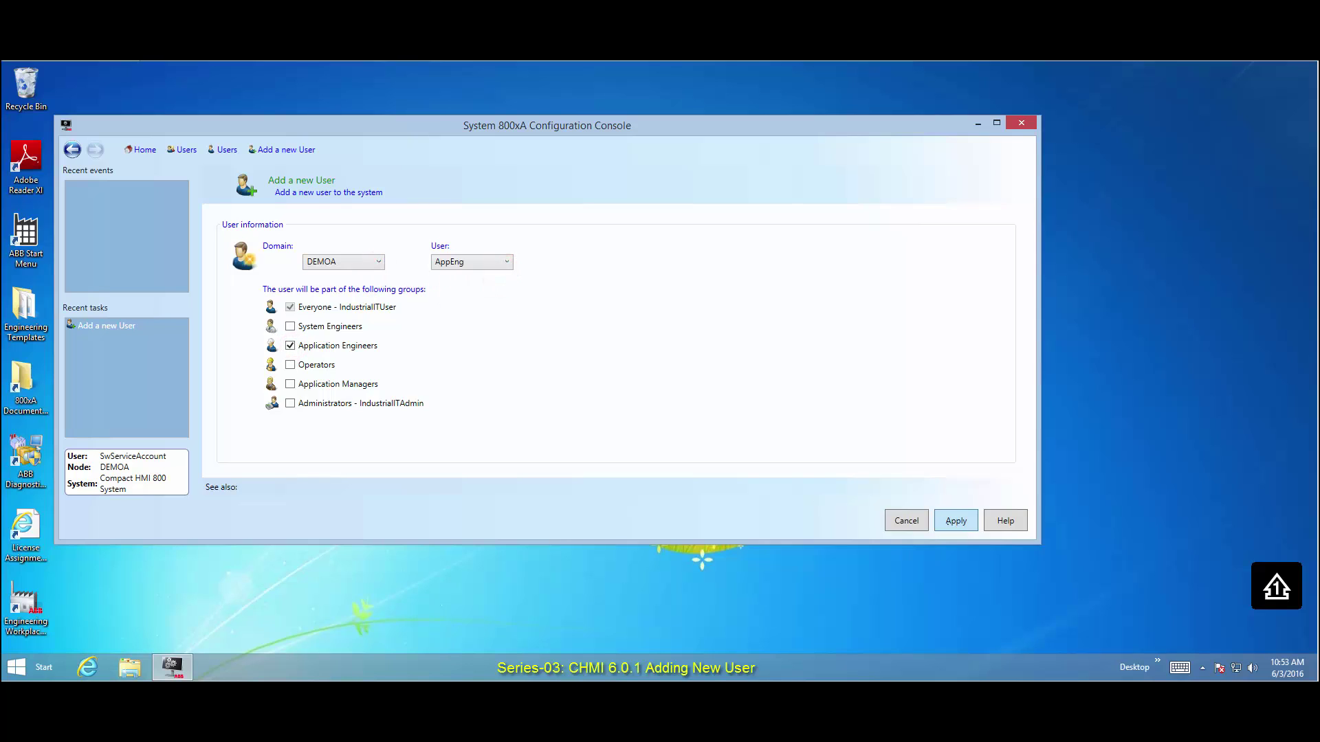
{"action": "left_click", "coordinate": [954, 521]}
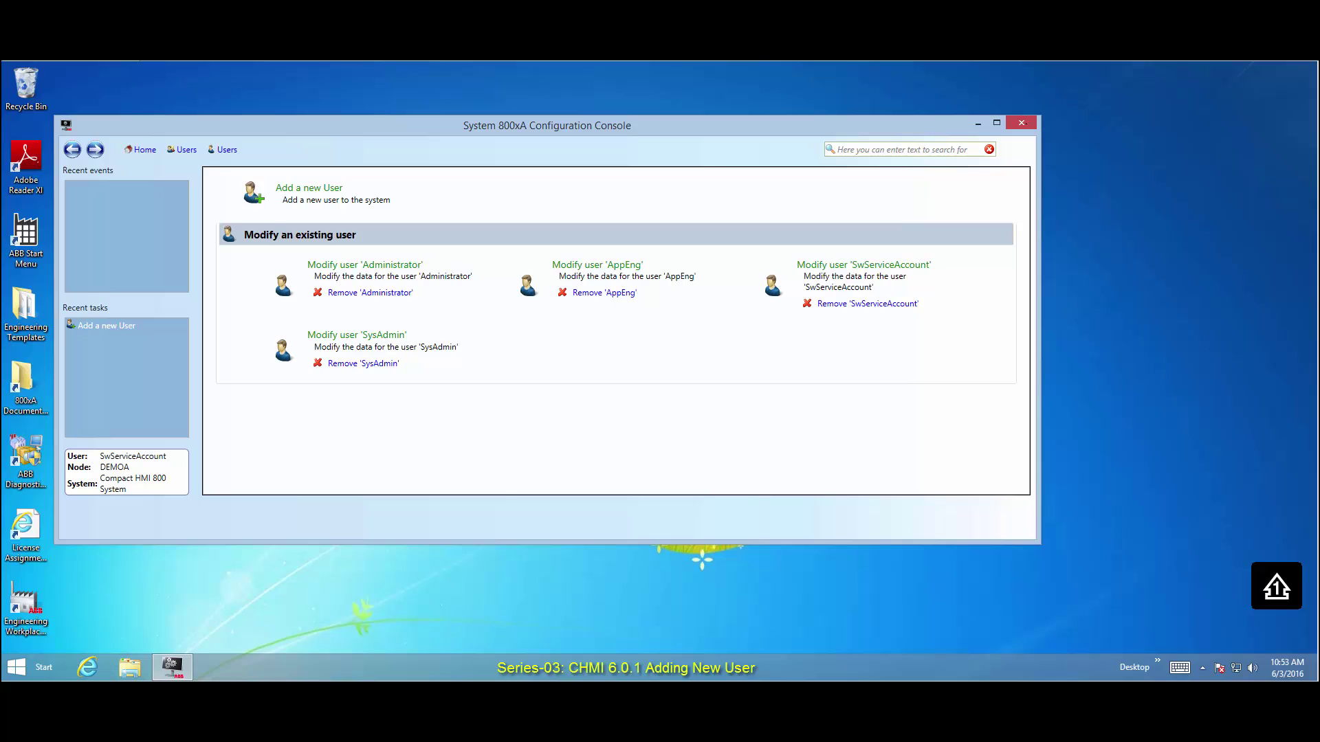
Close the System 800xA Configuration Console window.
{"action": "left_click", "coordinate": [1021, 122]}
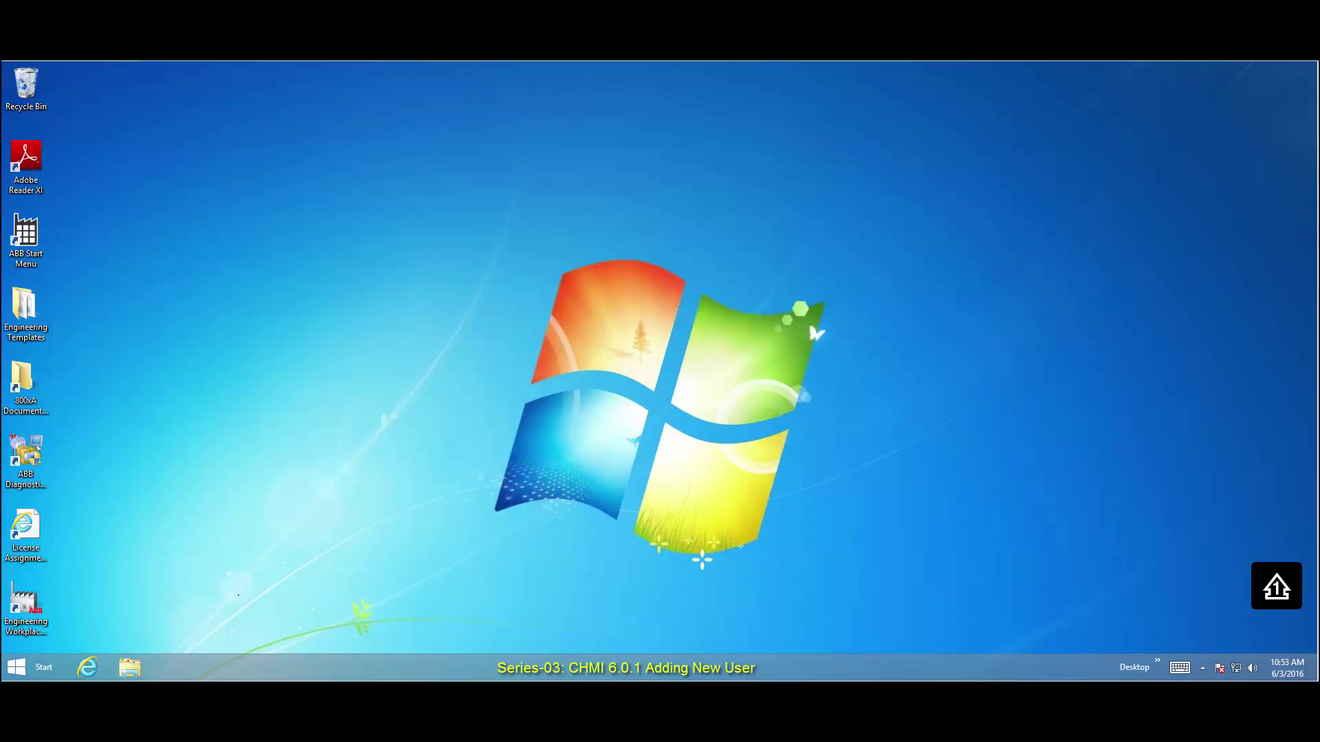